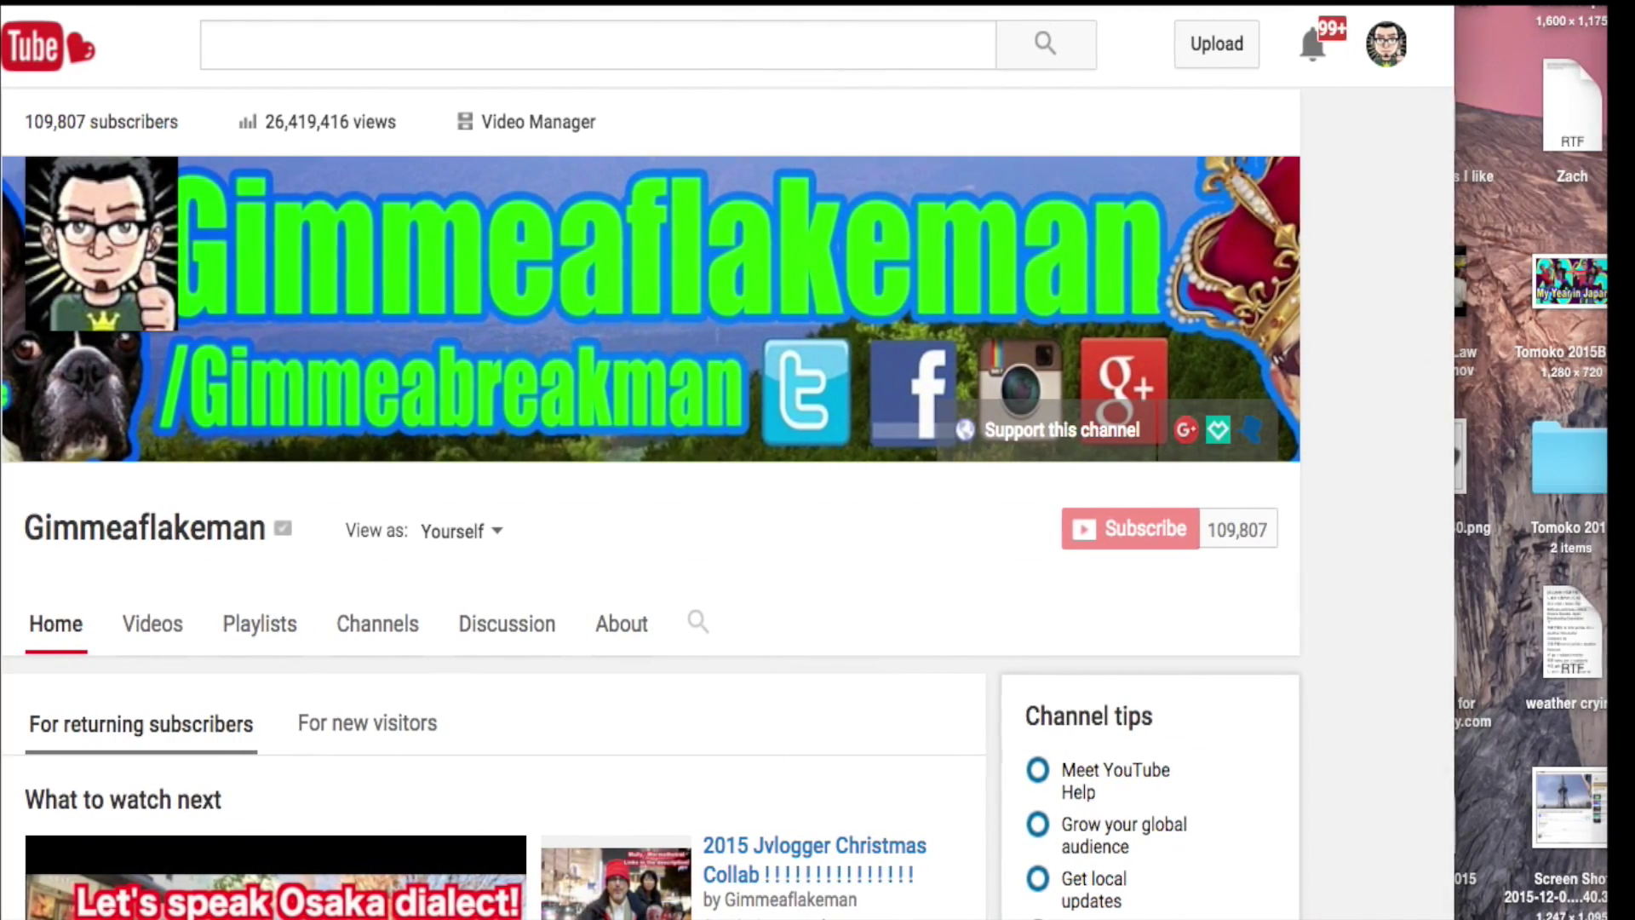
Make the browser full screen so the Gimmeaflakeman channel home page fills the display.
key("ctrl+super+f")
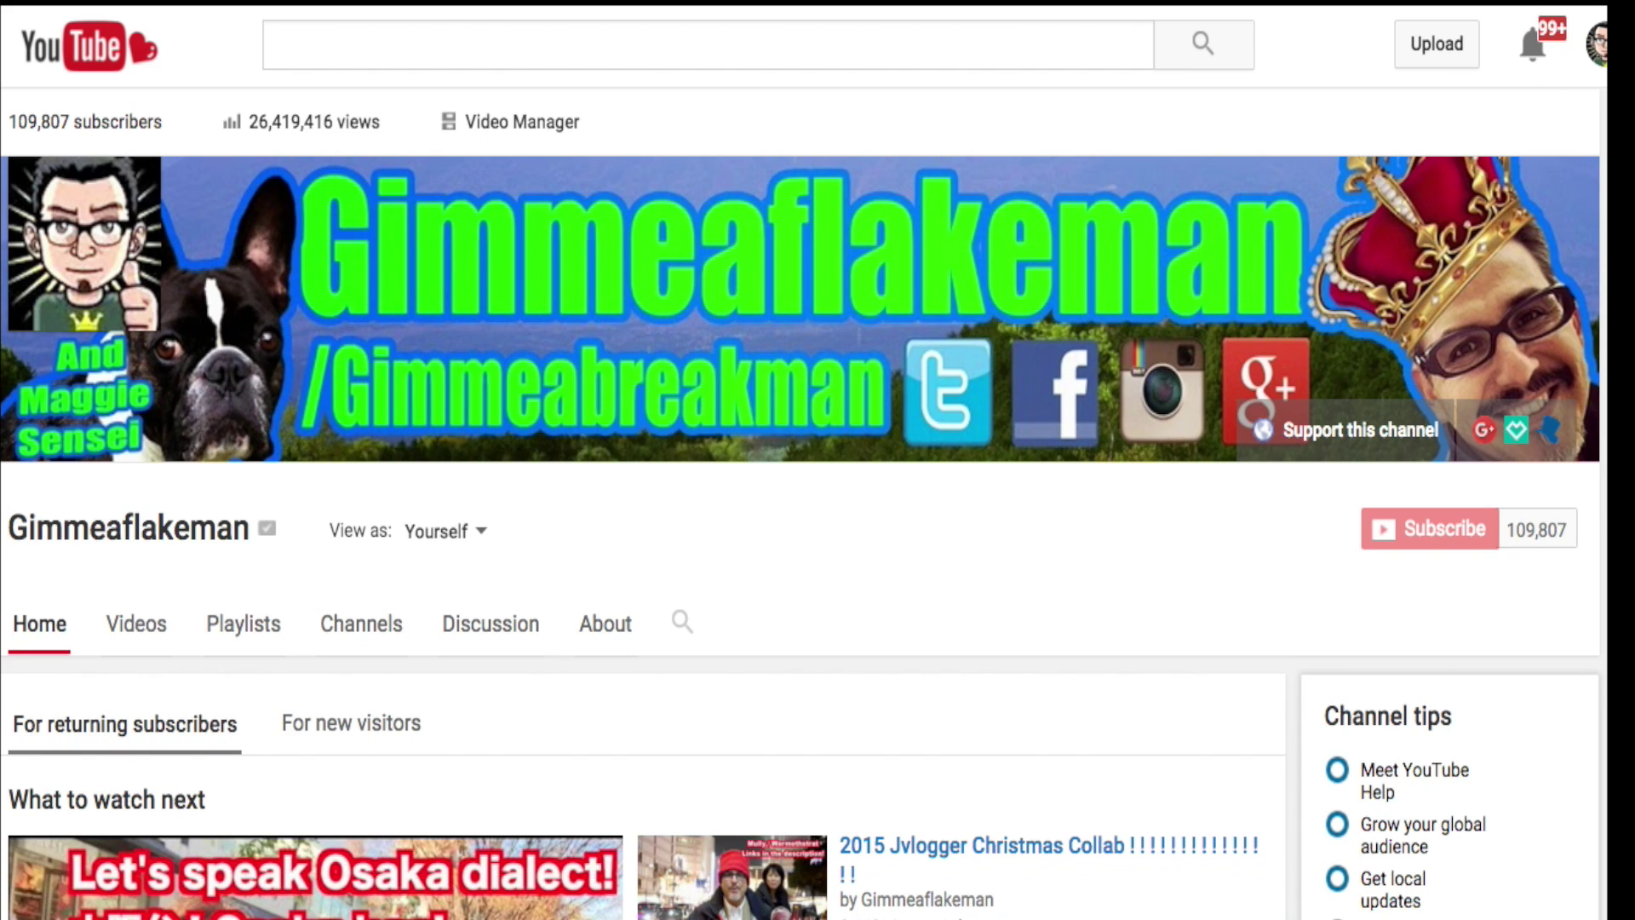
scroll(1586, 52, "right", 2)
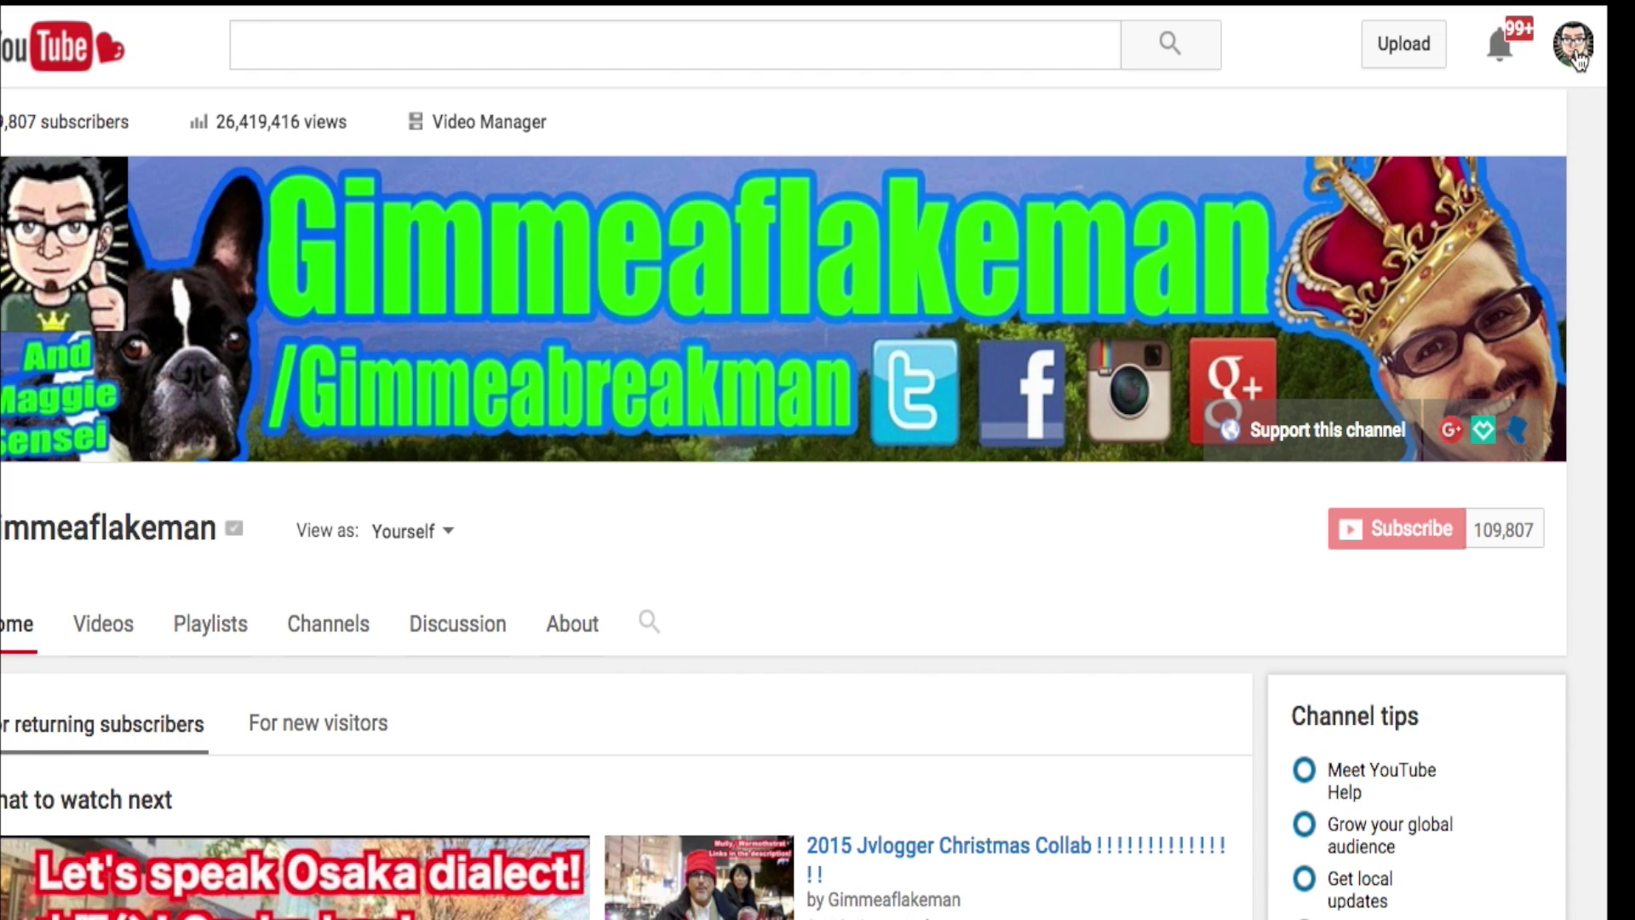
Go to Creator Studio from the avatar menu and open its Live Streaming page.
left_click(1575, 47)
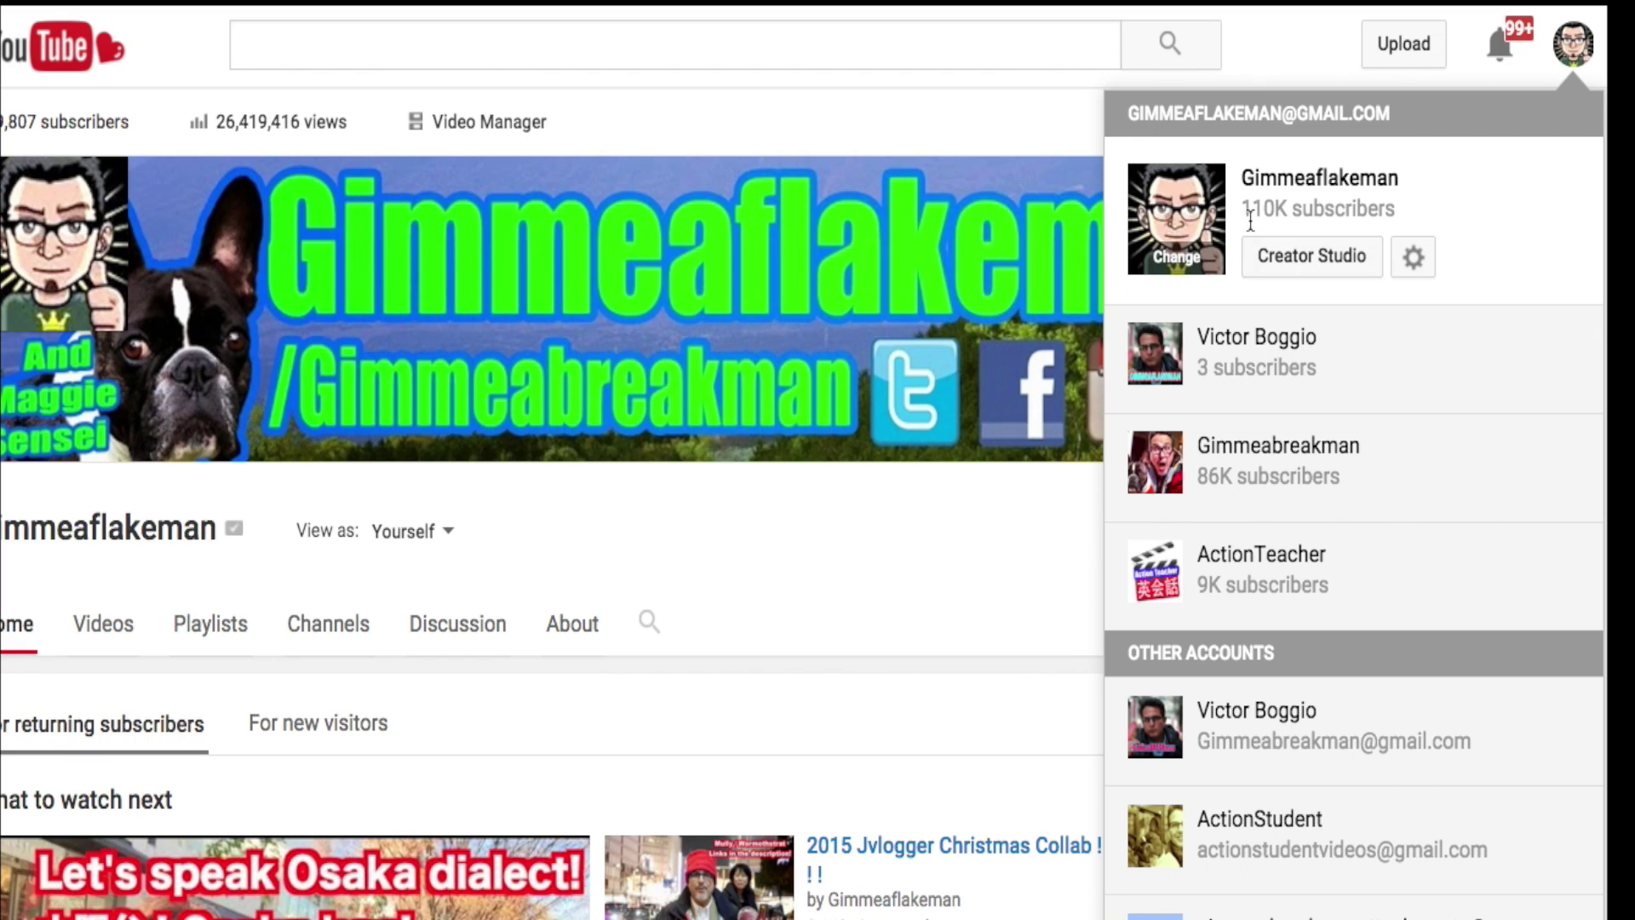
left_click(1295, 269)
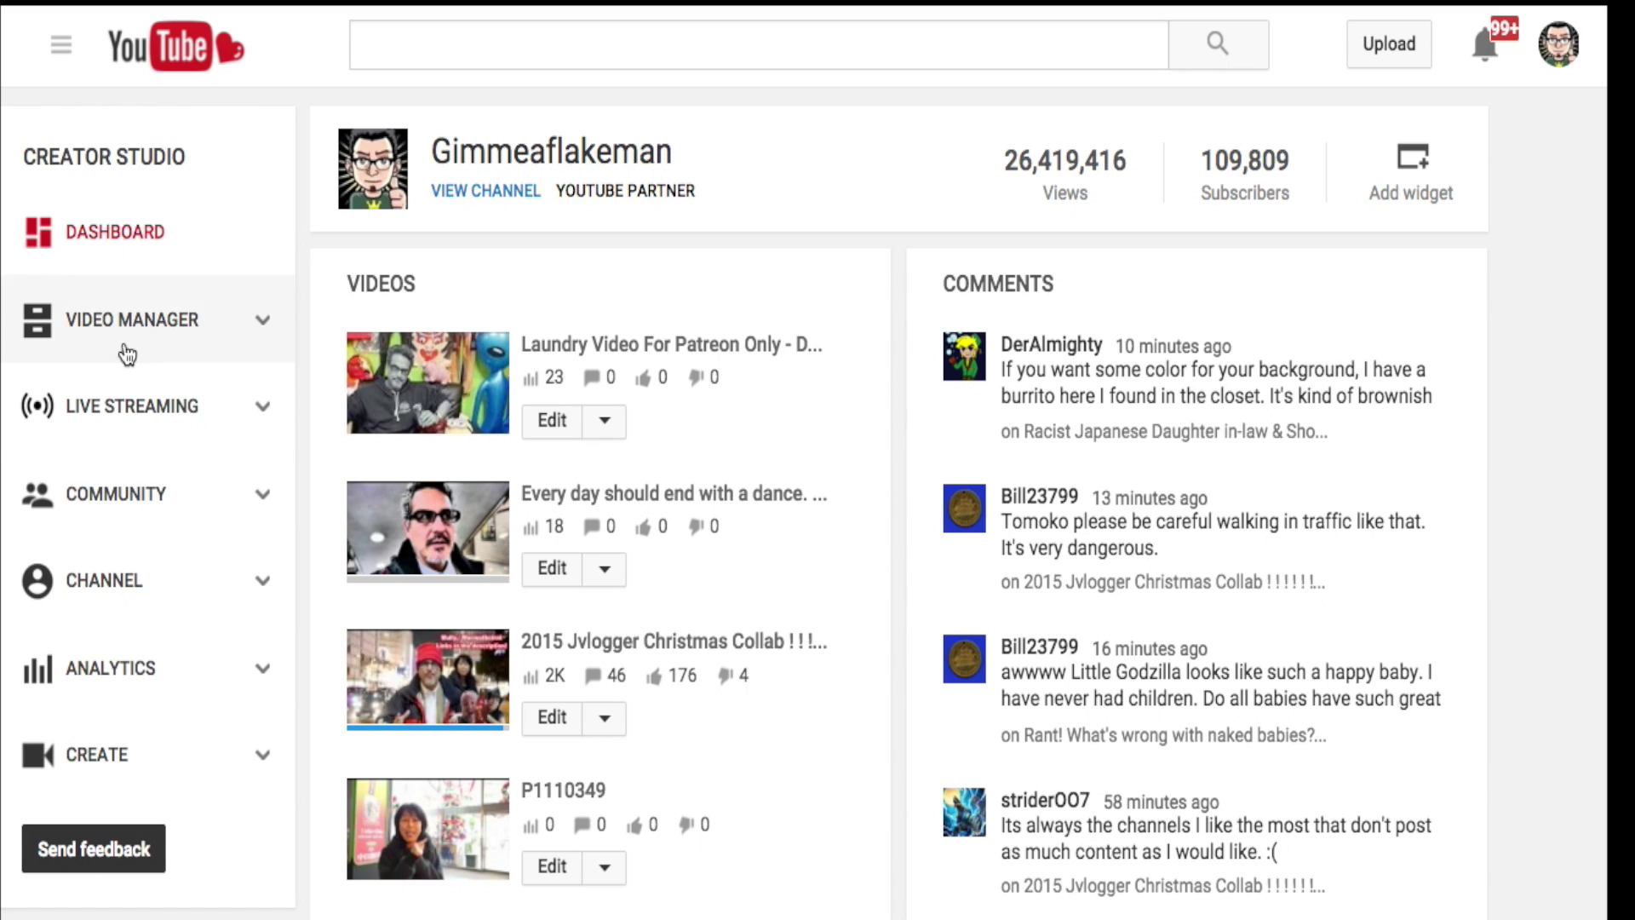
left_click(129, 420)
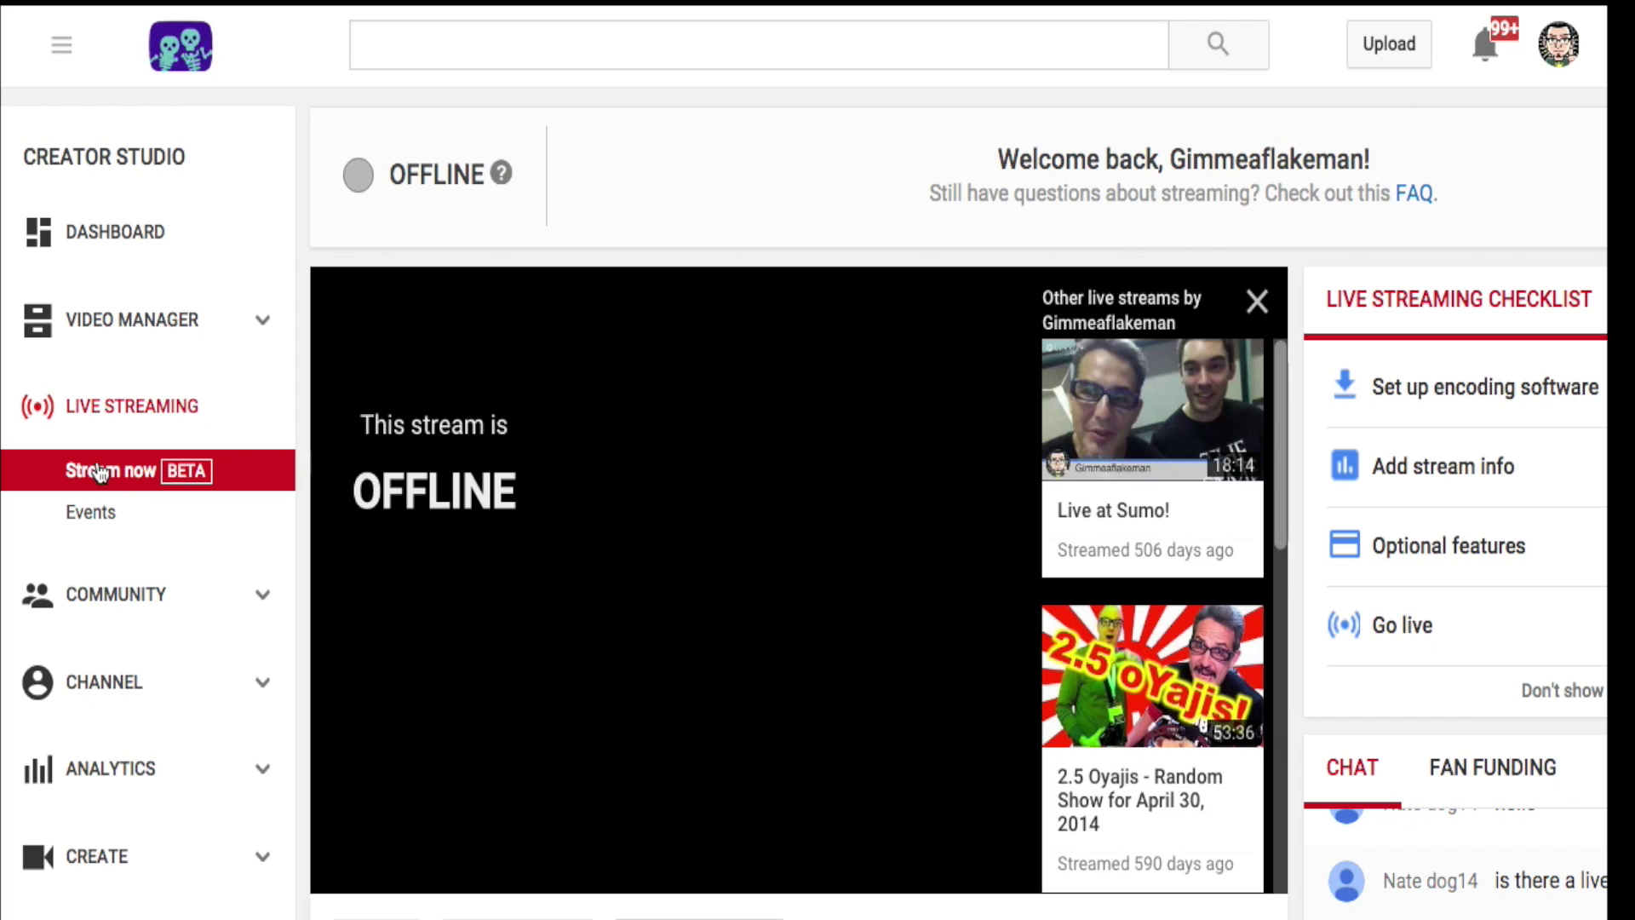
Delete the existing Mucho Mochi event from the Events list and begin a new event.
left_click(94, 515)
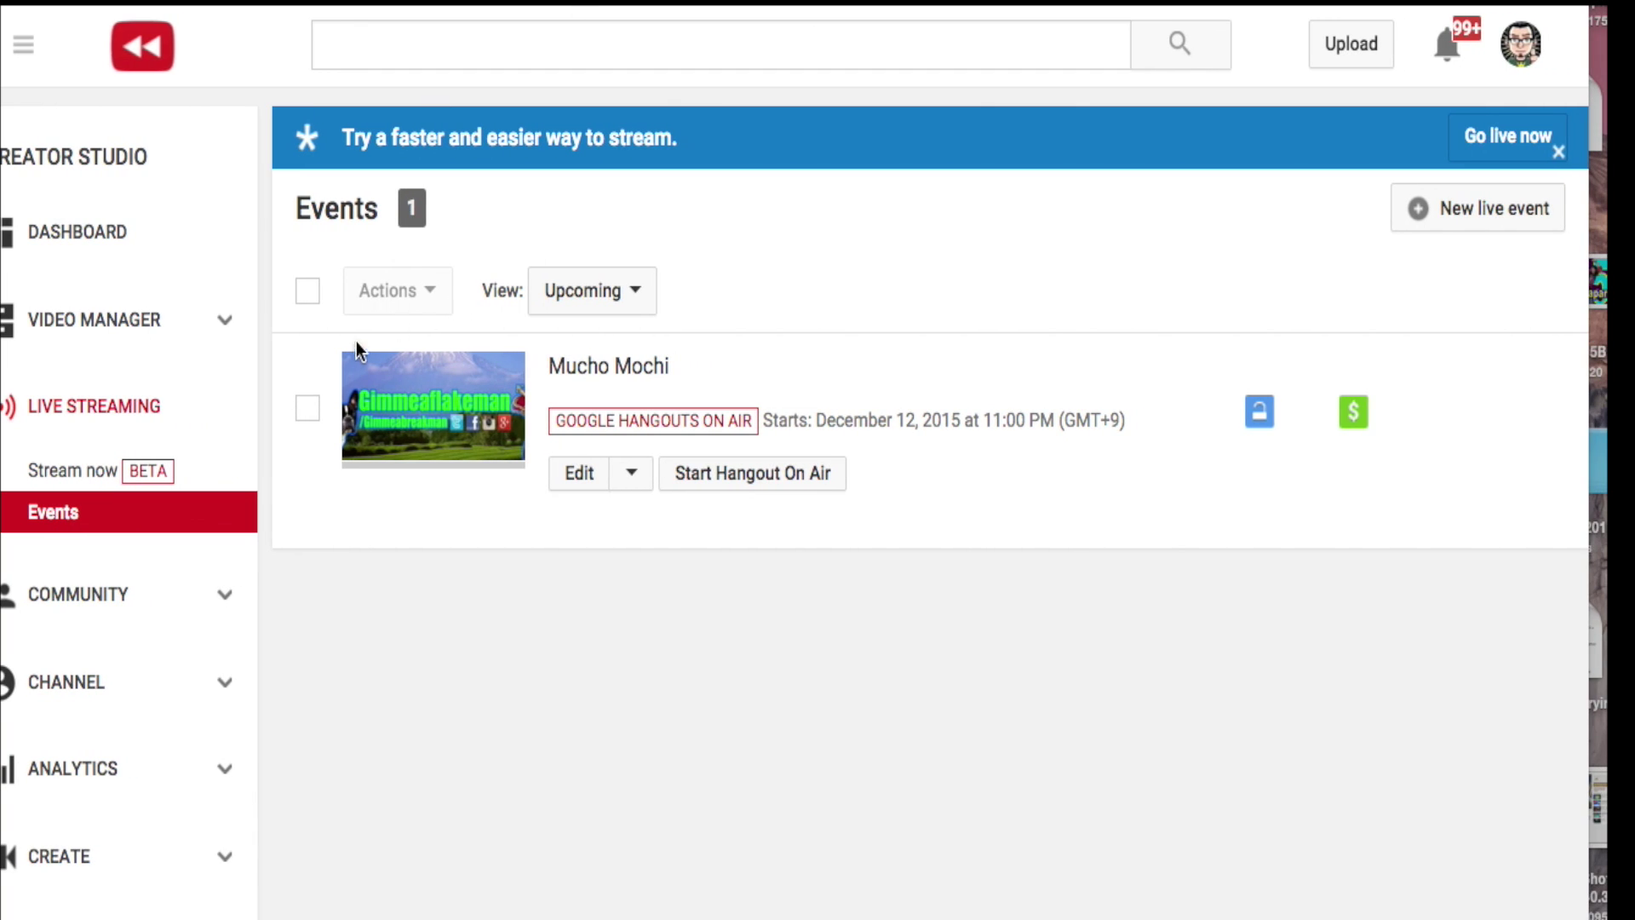
left_click(346, 292)
left_click(433, 294)
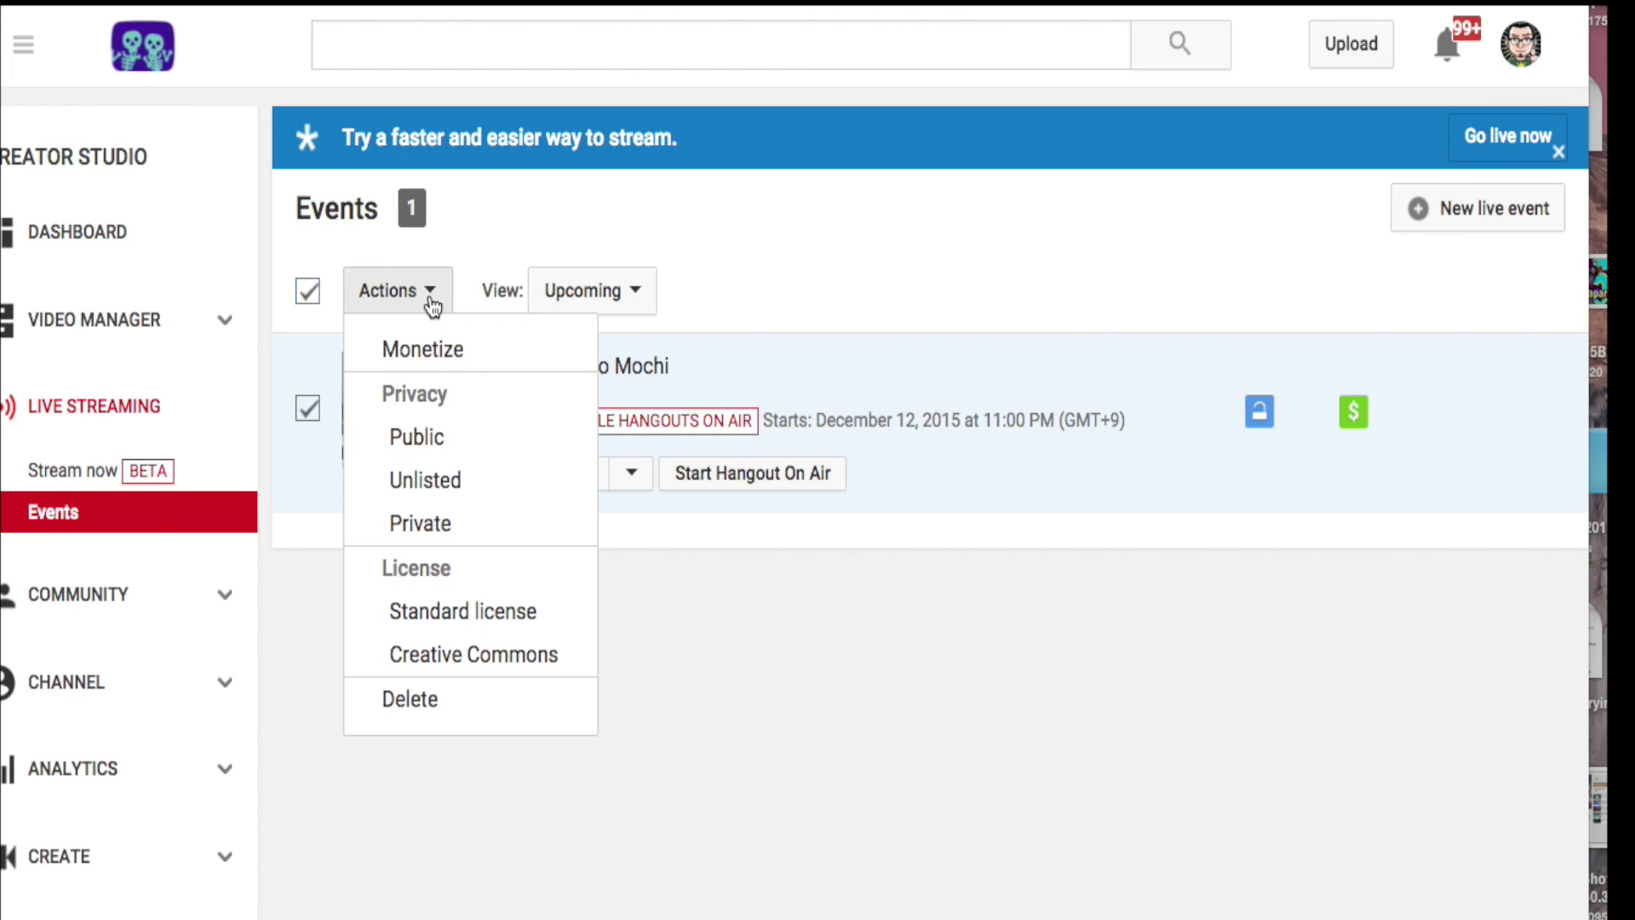
left_click(478, 697)
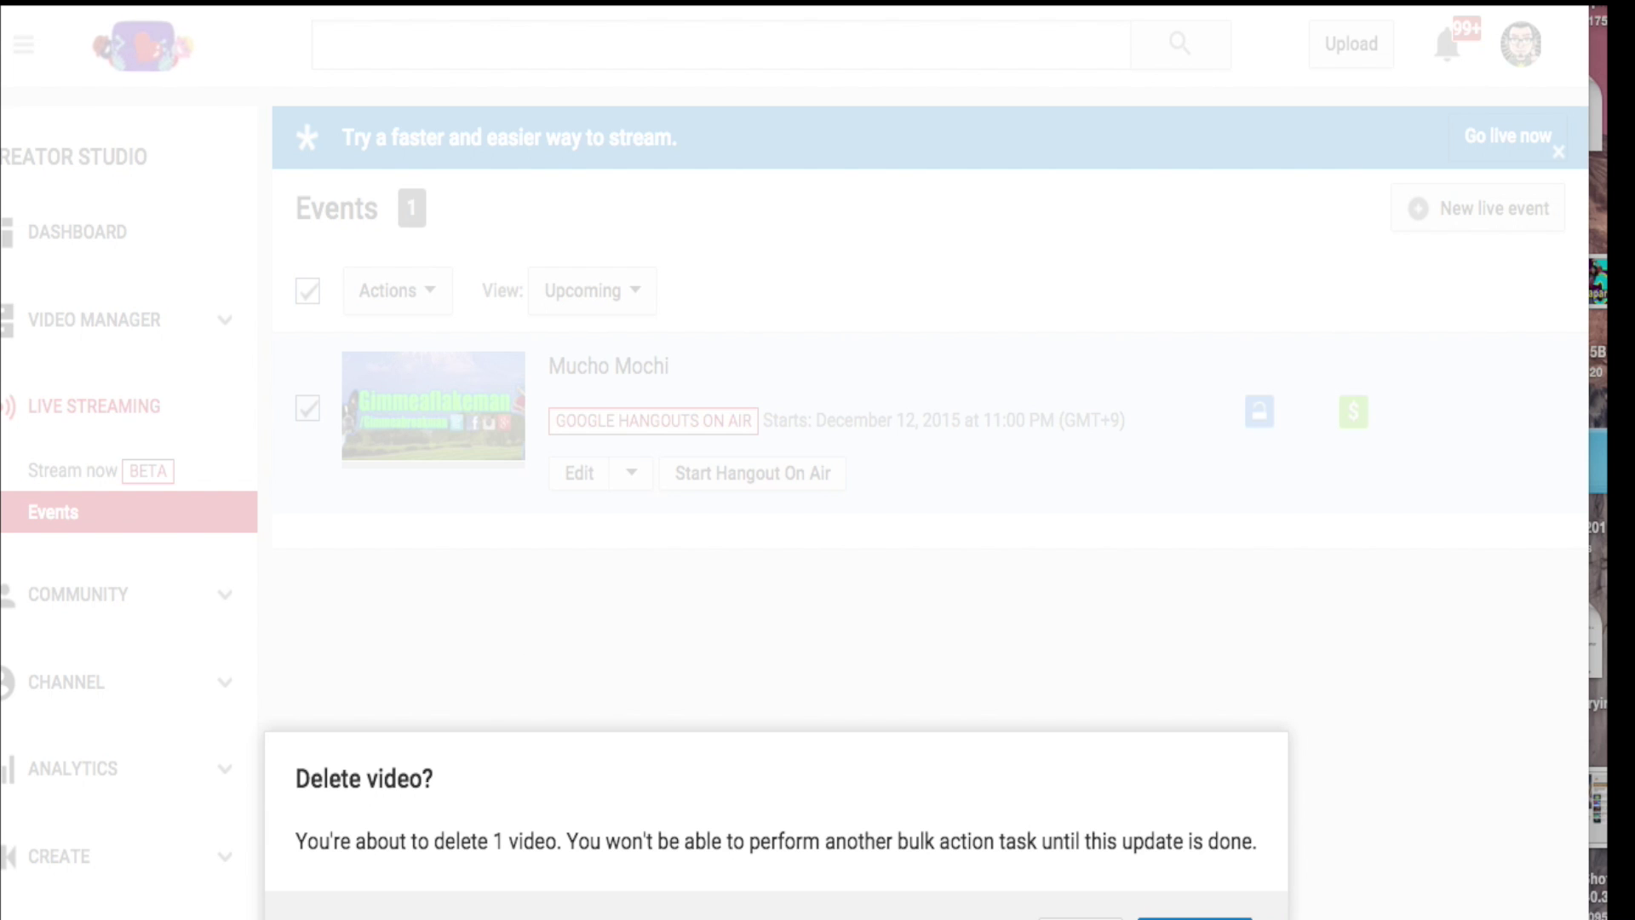
left_click(1195, 917)
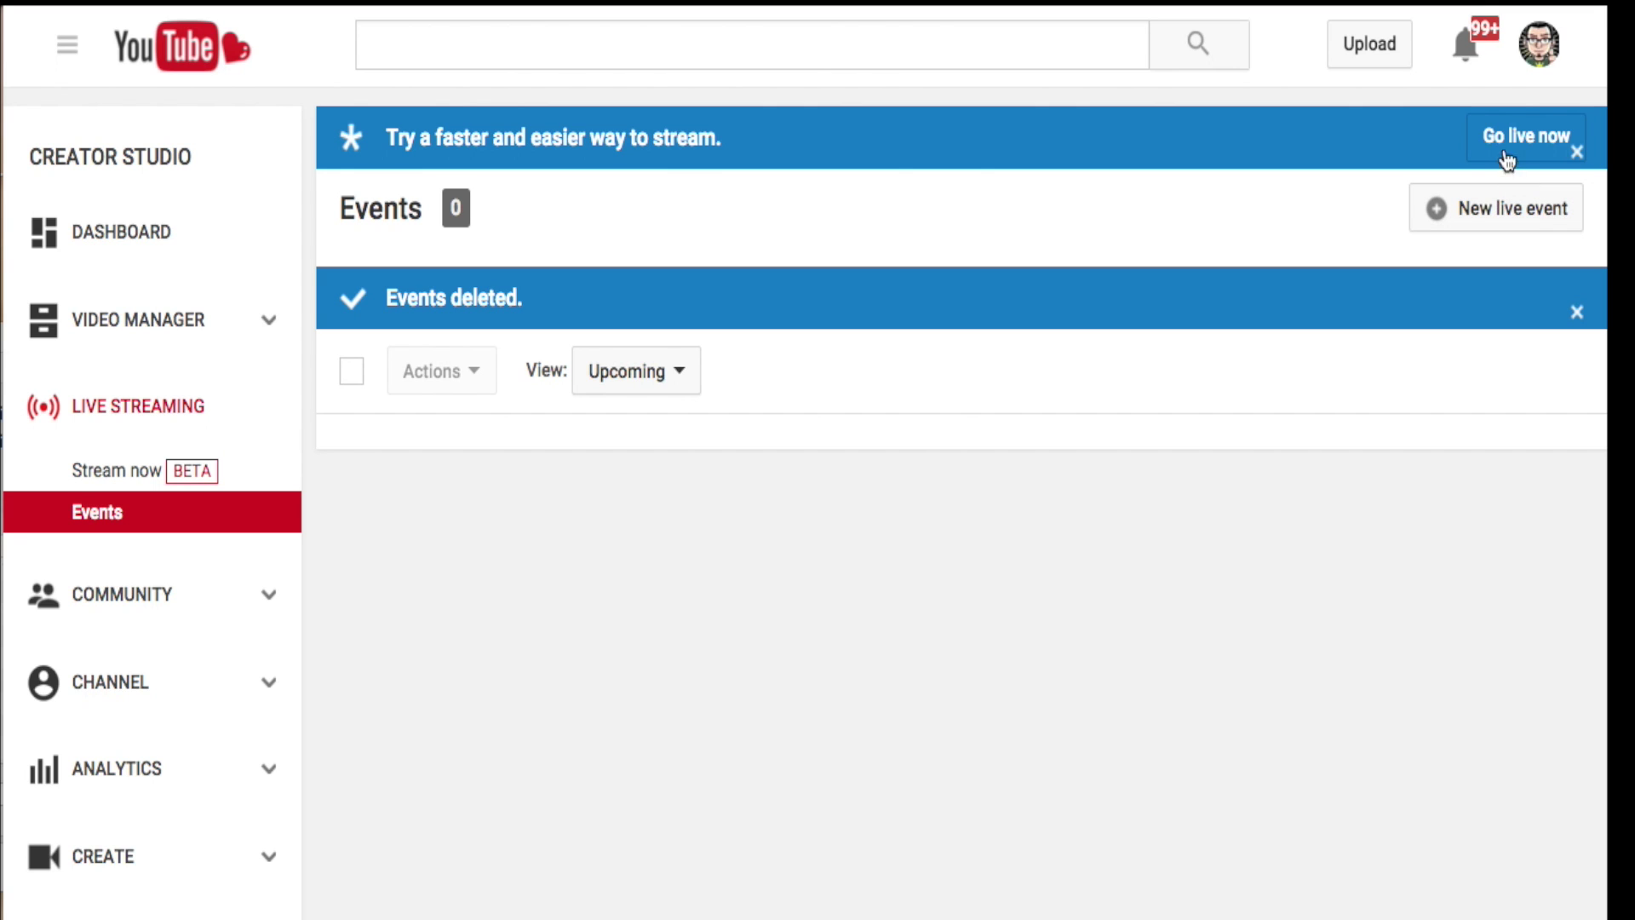
left_click(1499, 210)
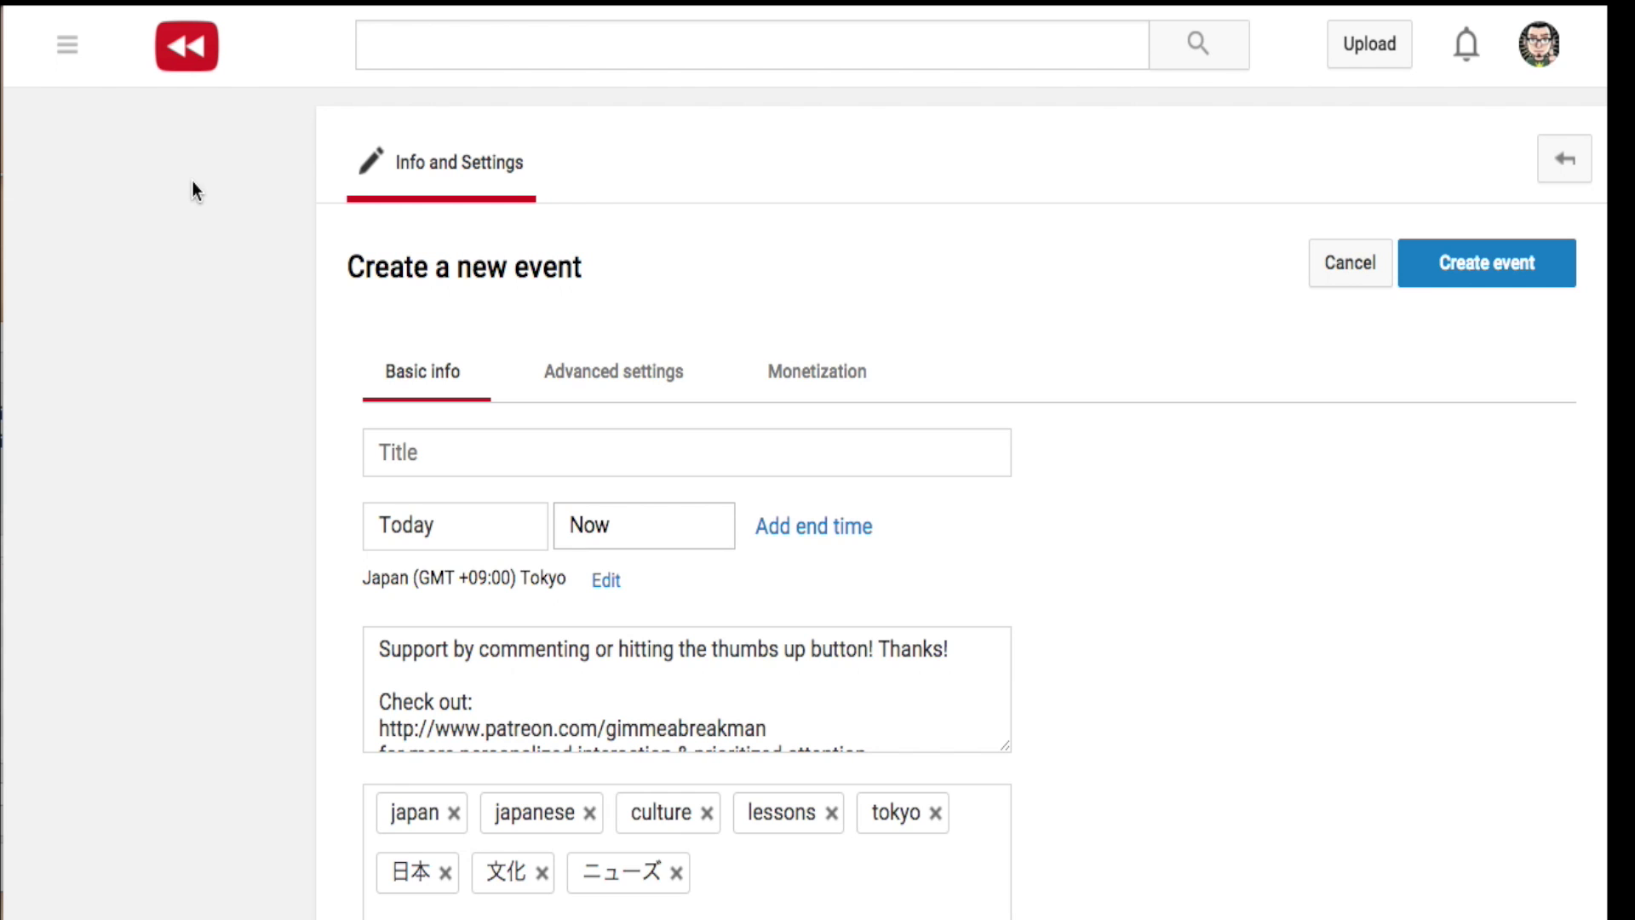
Title the new live event 'Mucho Mochi'.
left_click(548, 443)
type("Mucho MOchi")
key("BackSpace")
key("BackSpace")
key("BackSpace")
key("BackSpace")
type("ochi")
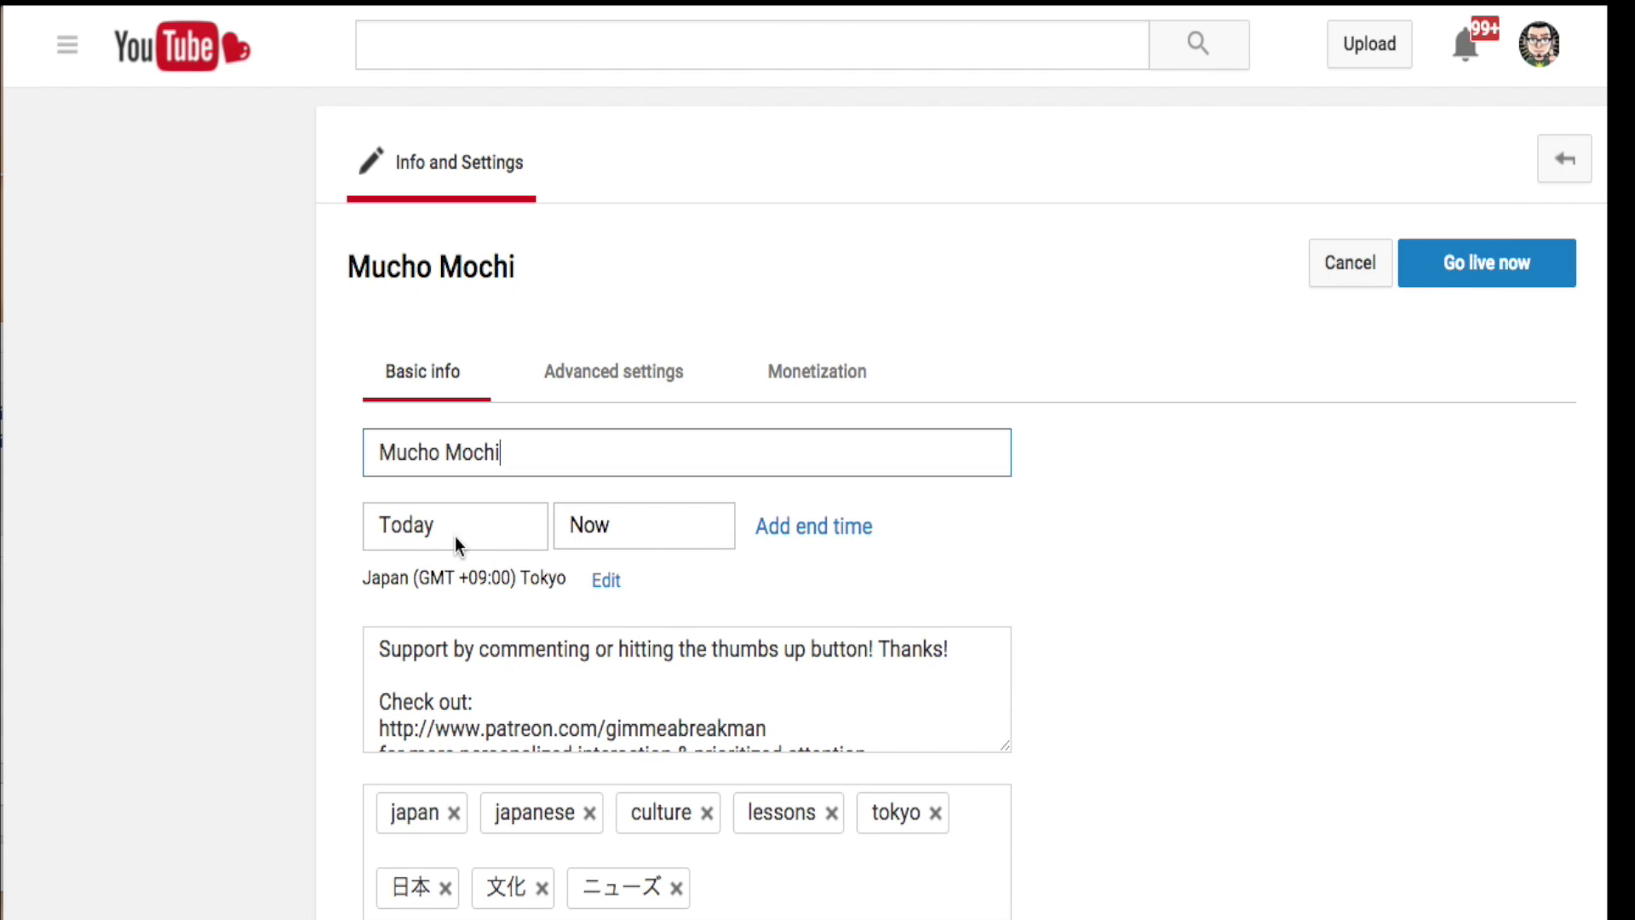
Schedule the event to start today at 11:00 PM.
left_click(456, 536)
left_click(646, 525)
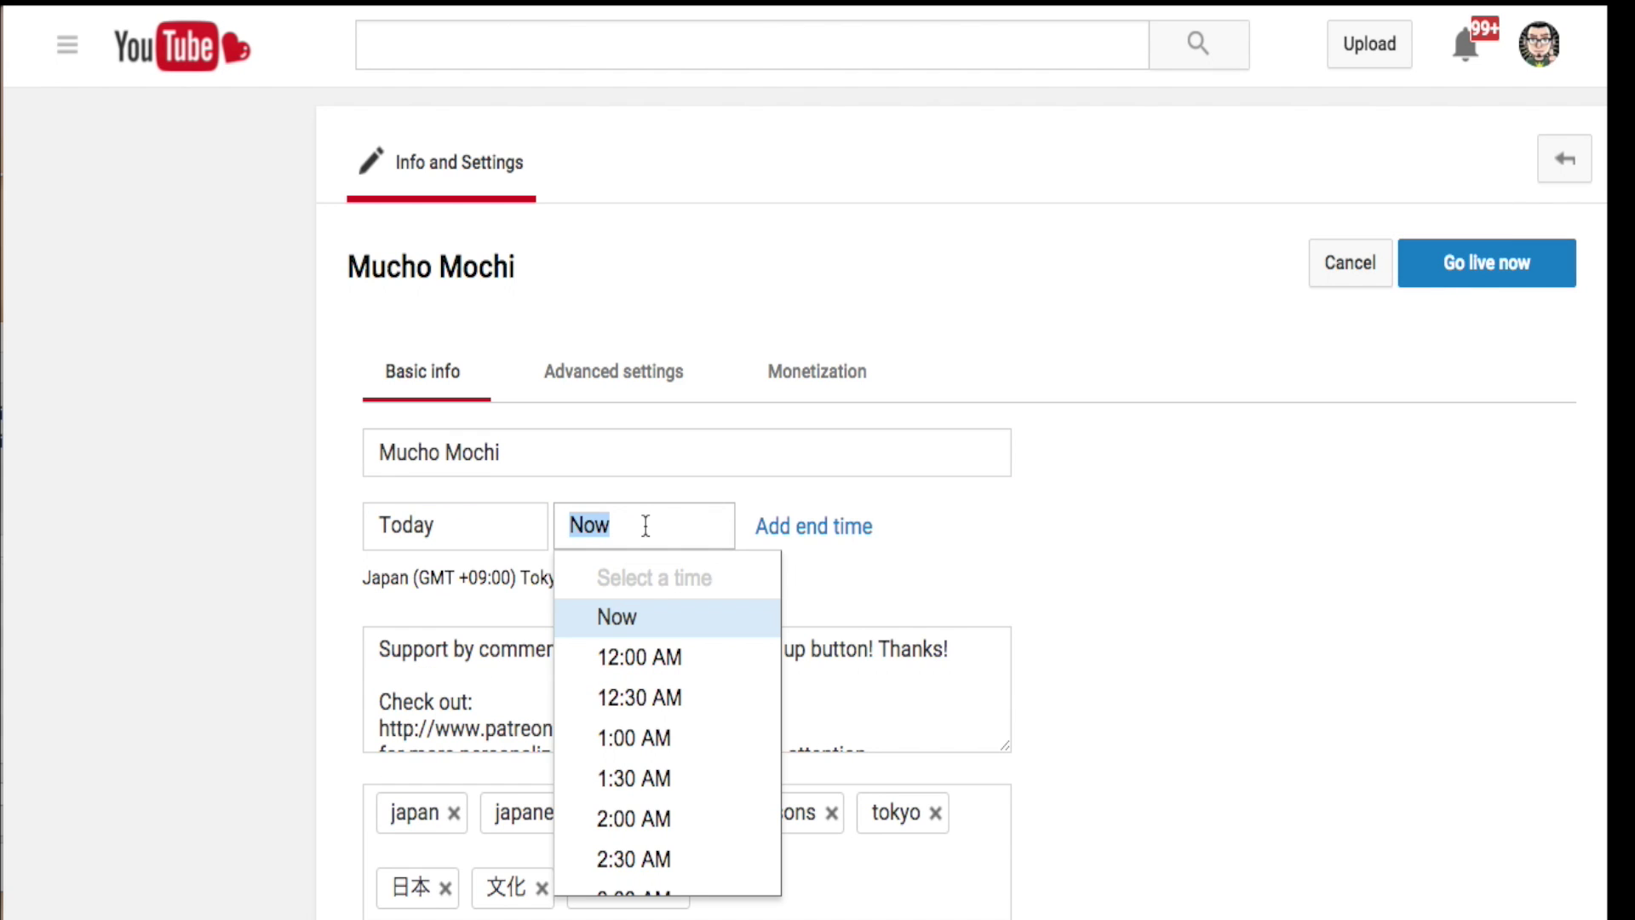
scroll(677, 664, "down", 10)
scroll(685, 684, "down", 6)
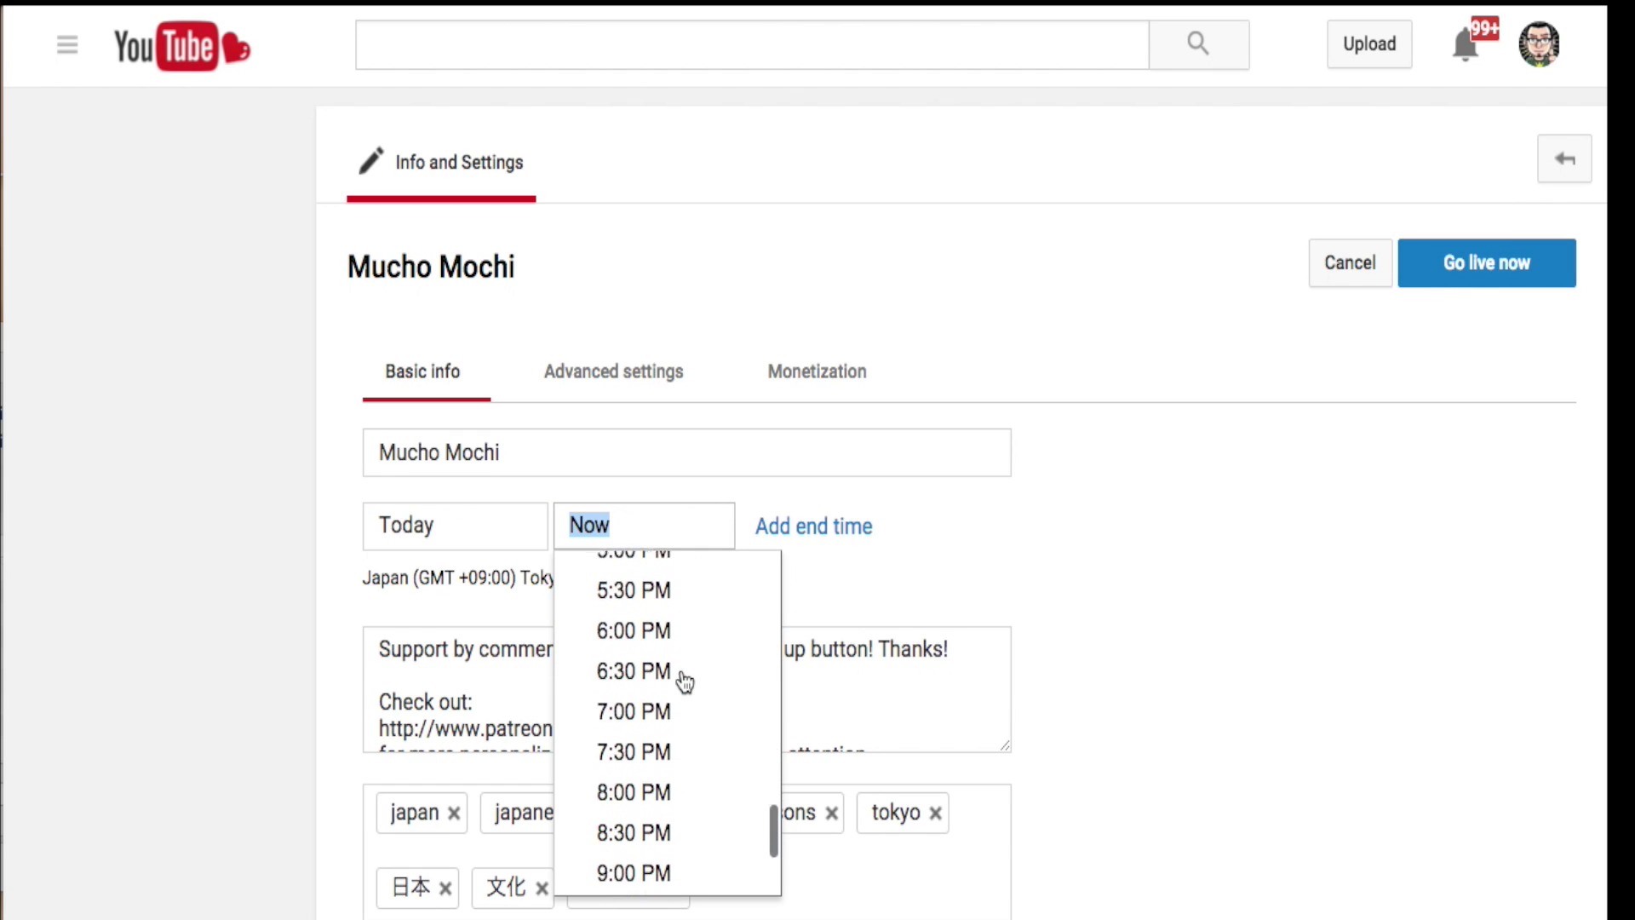
scroll(1353, 640, "up", 2)
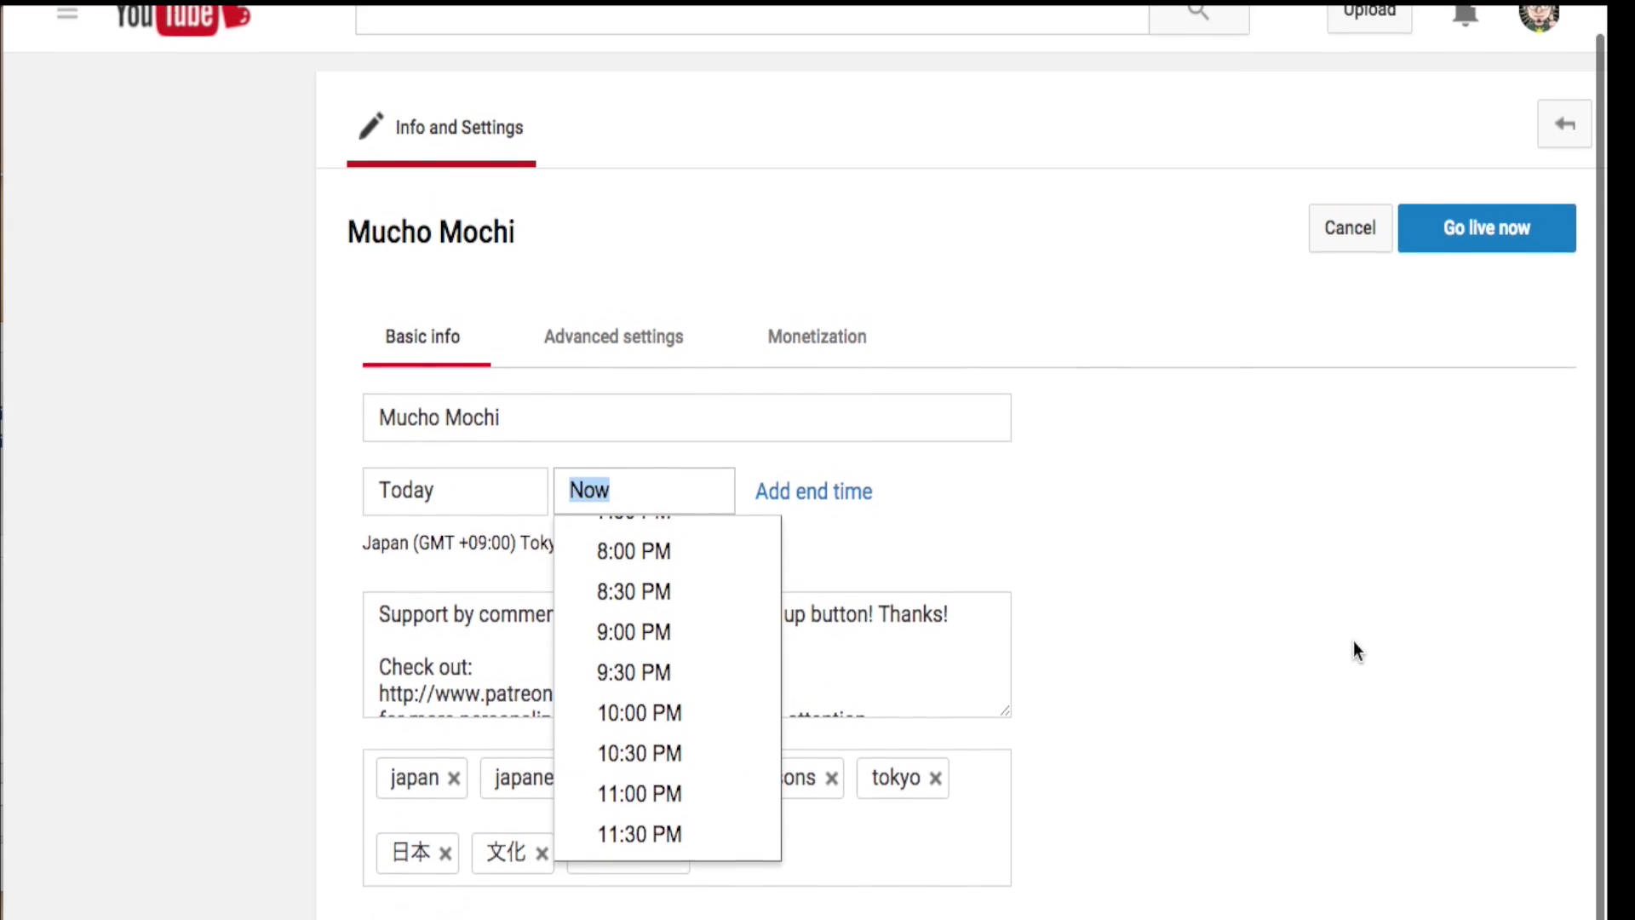
left_click(669, 840)
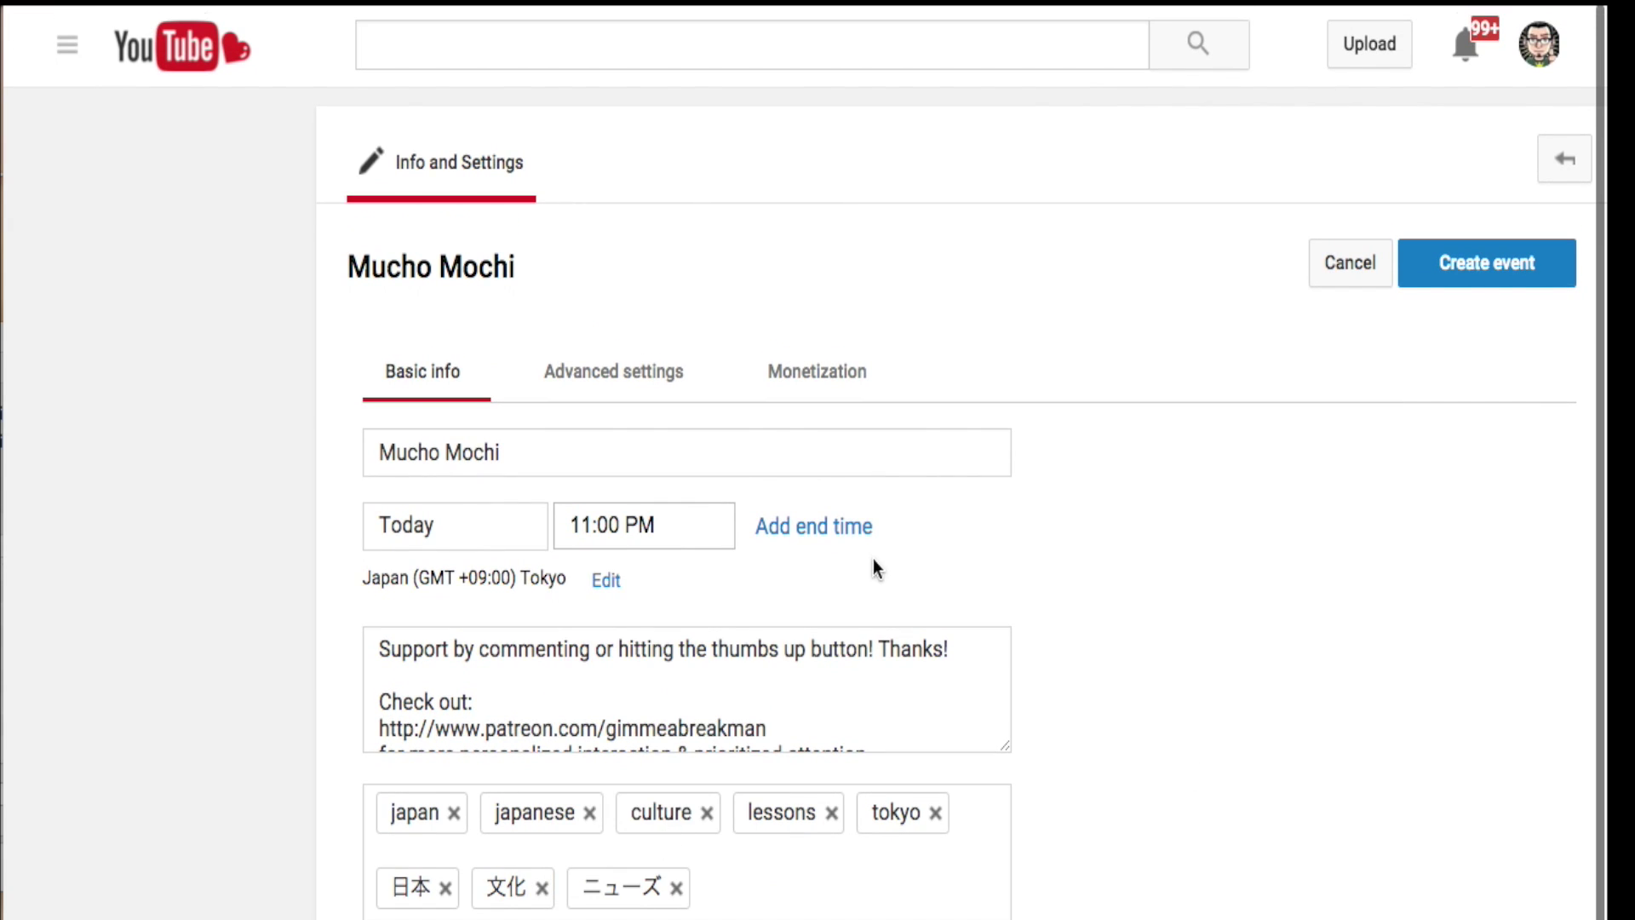
Remove all eight prefilled tags, including culture, lessons, tokyo, japanese and japan.
left_click(706, 814)
left_click(728, 814)
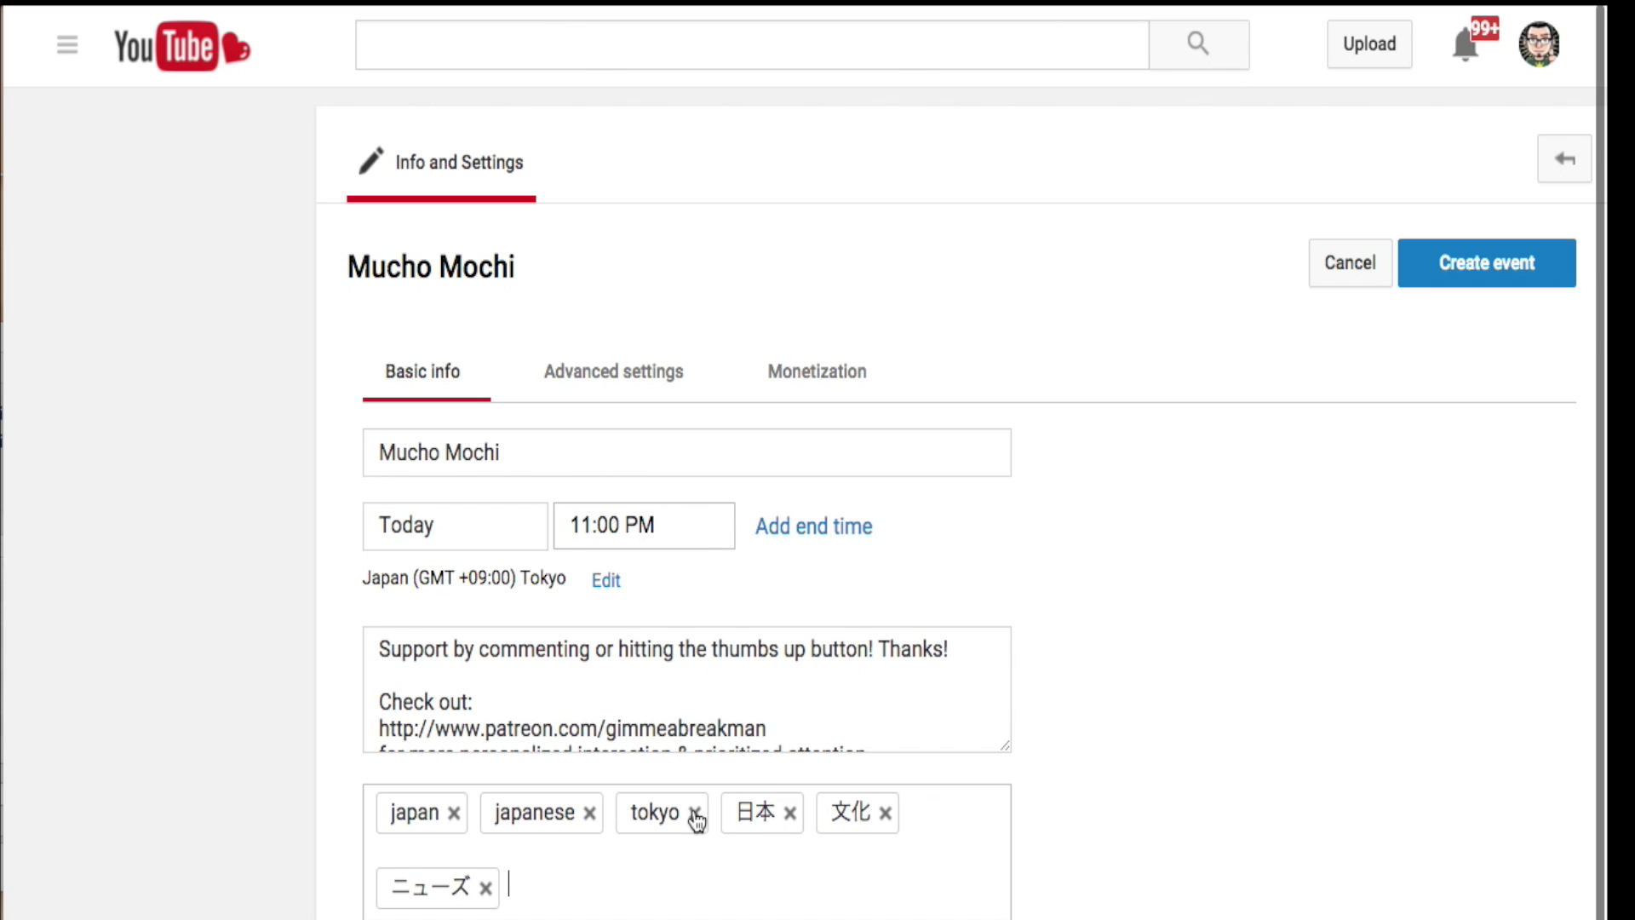
left_click(694, 814)
left_click(589, 813)
left_click(455, 827)
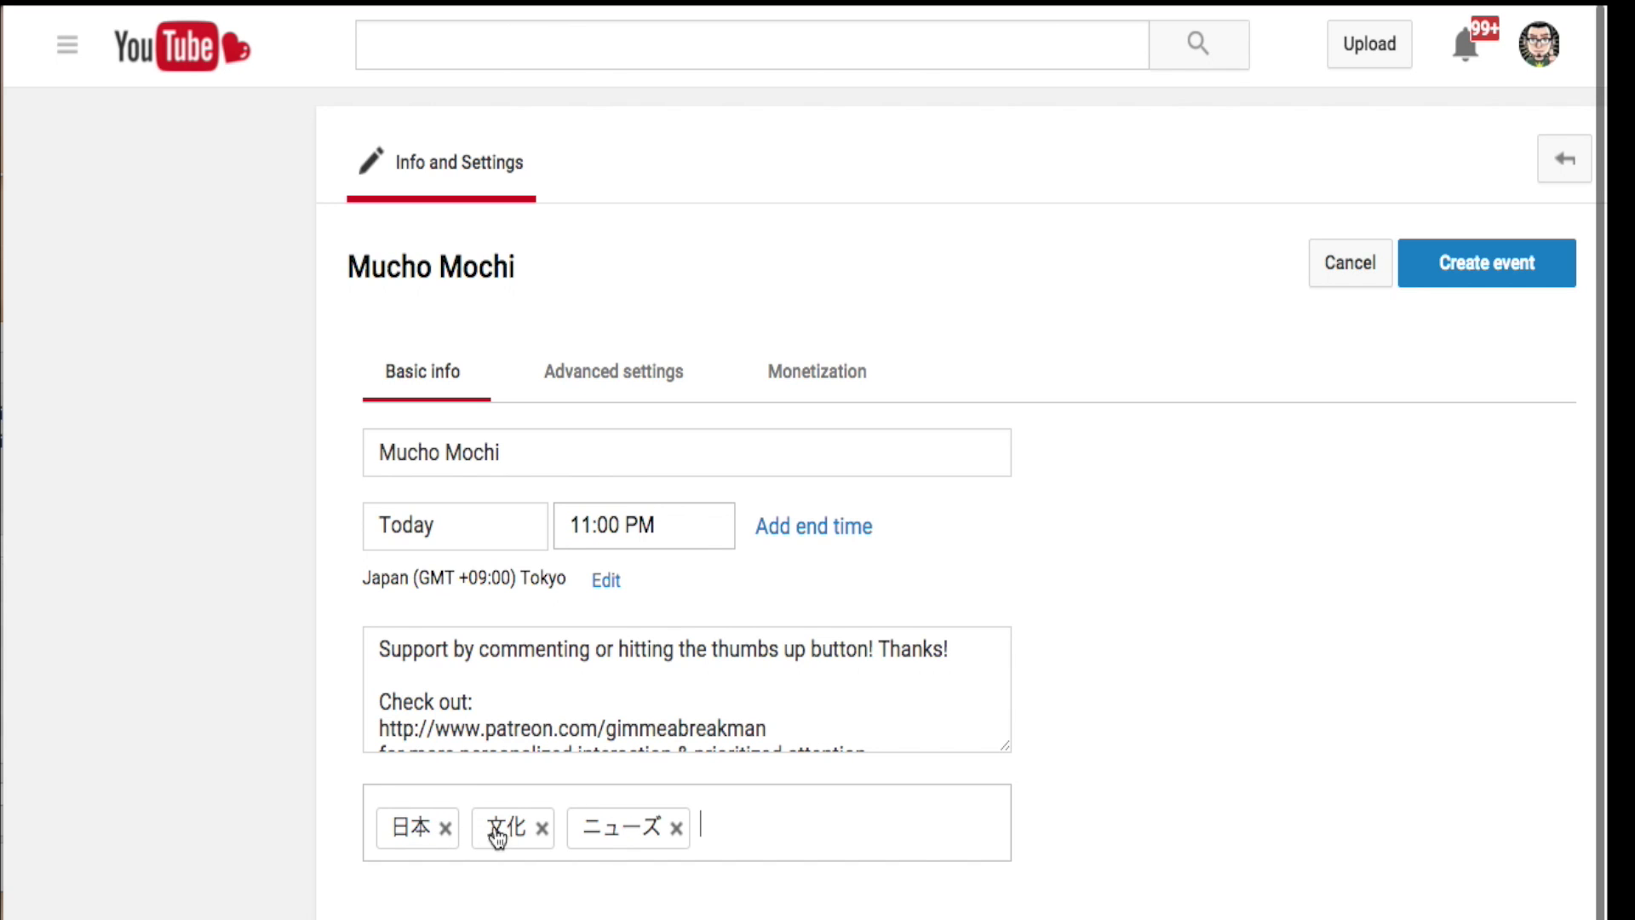
left_click(449, 828)
left_click(443, 828)
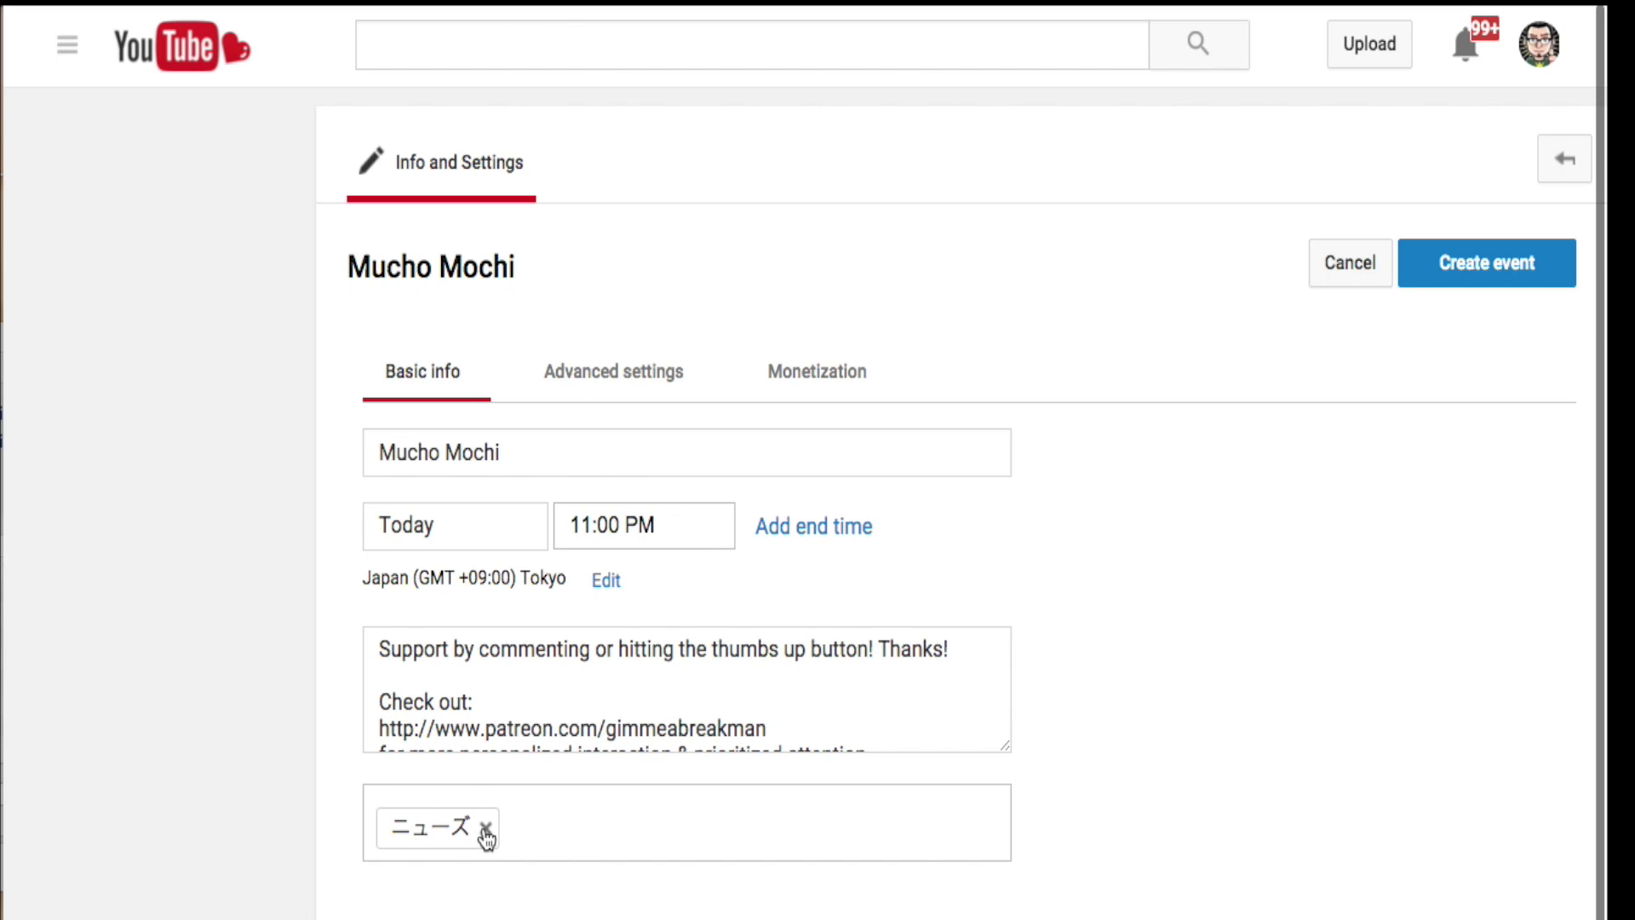
left_click(484, 829)
left_click(533, 668)
key("ctrl+a")
key("BackSpace")
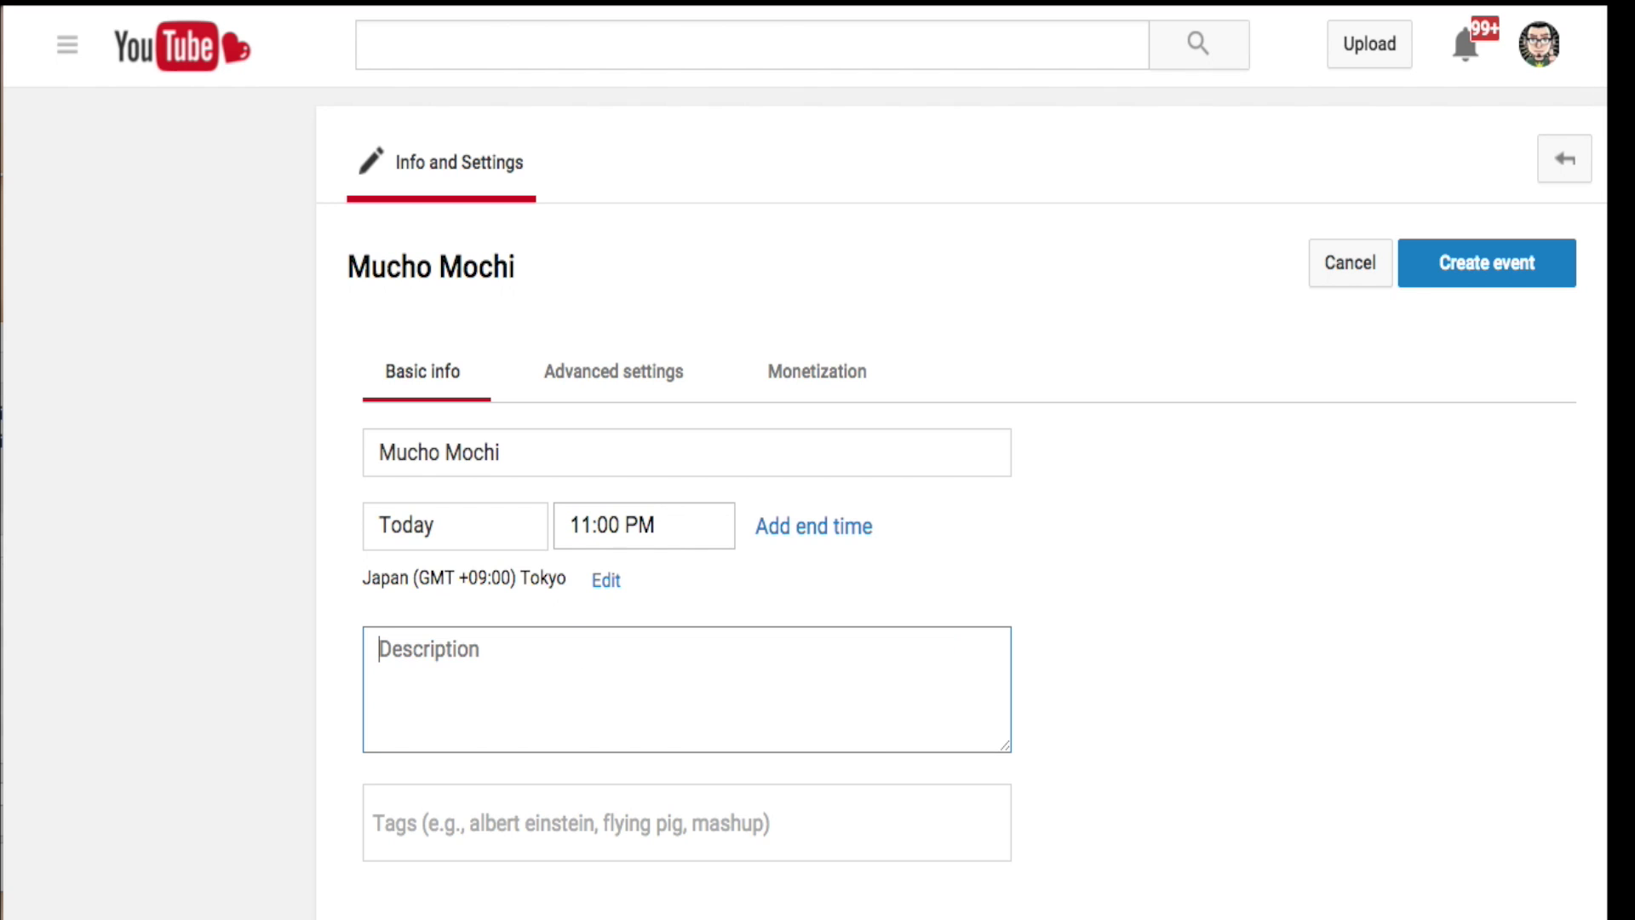
type("http:/")
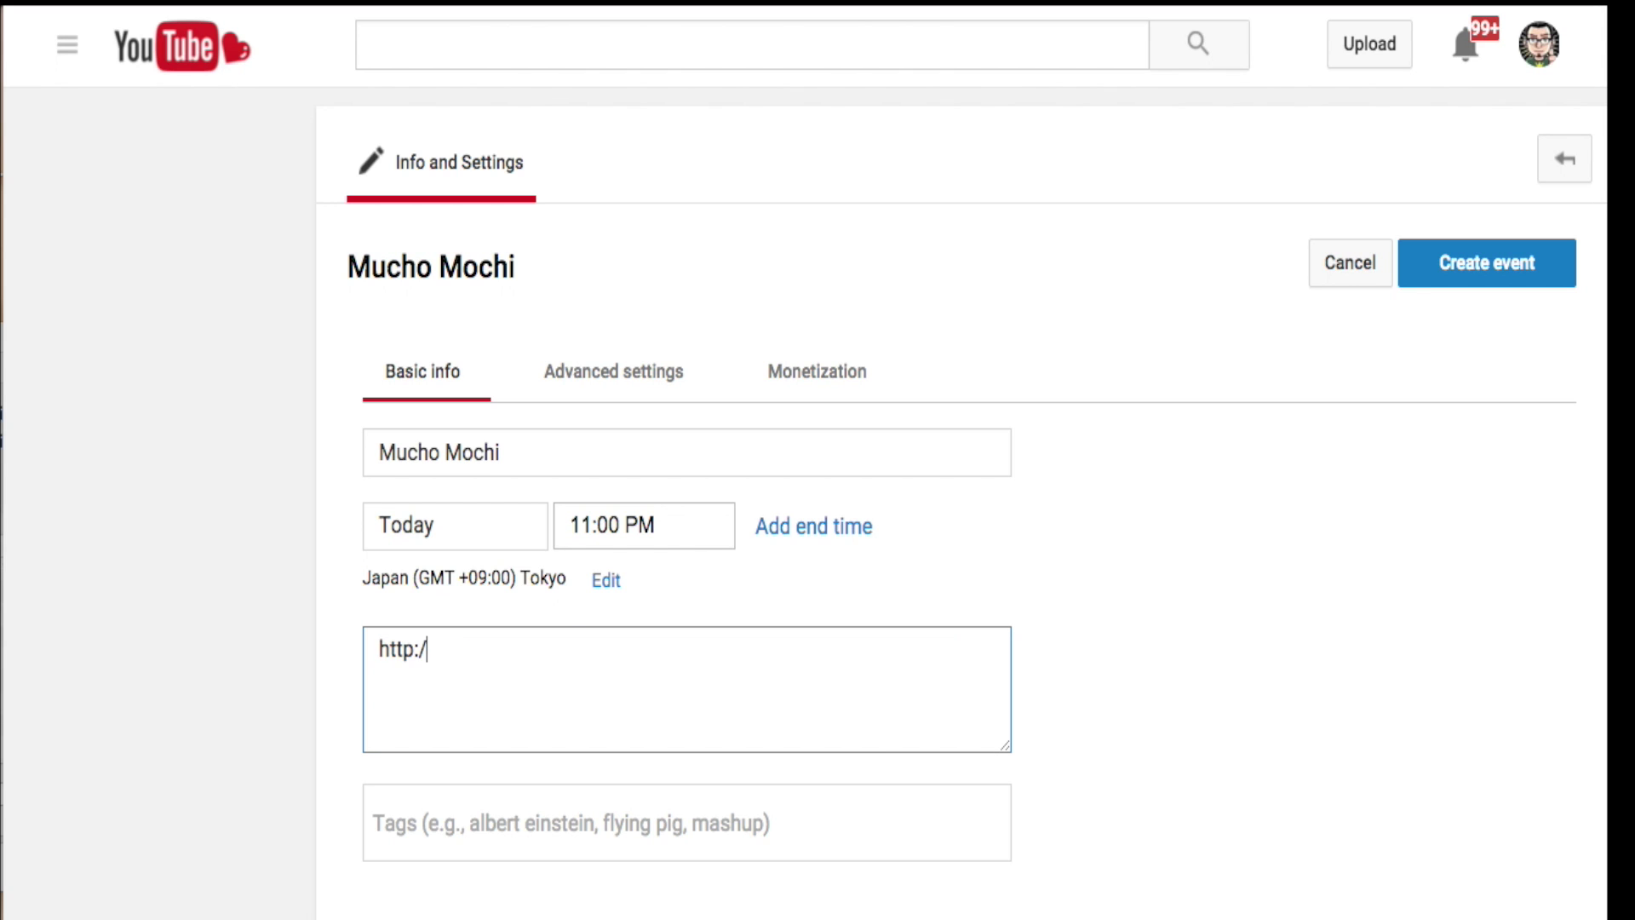
type("/your")
key("BackSpace")
key("BackSpace")
key("BackSpace")
key("BackSpace")
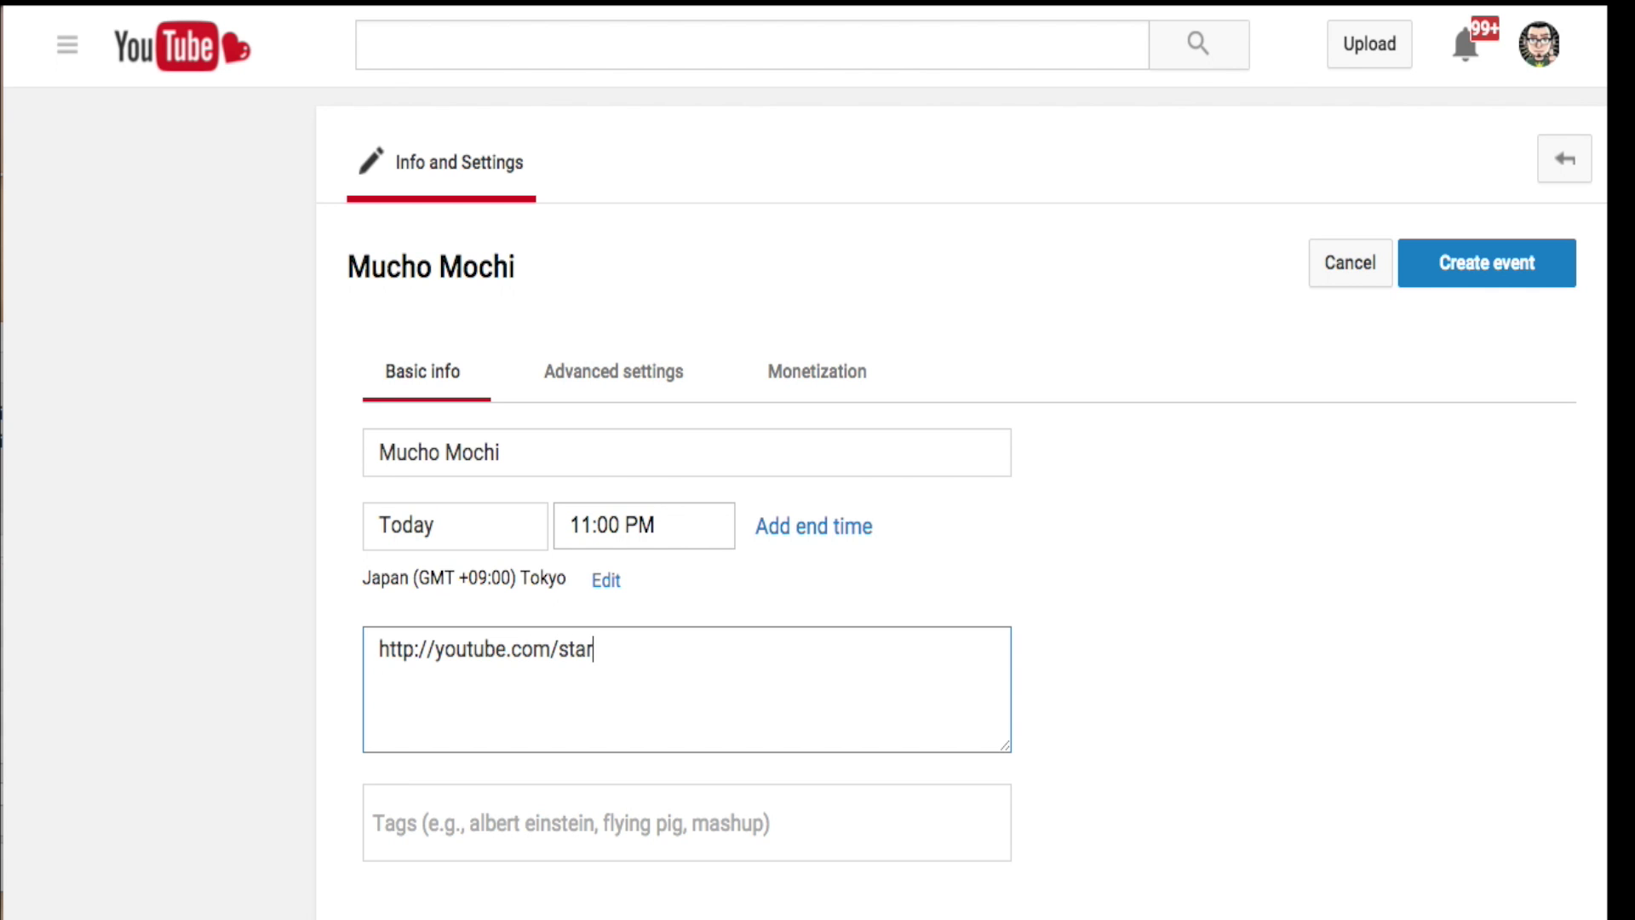
type("awberrymochi")
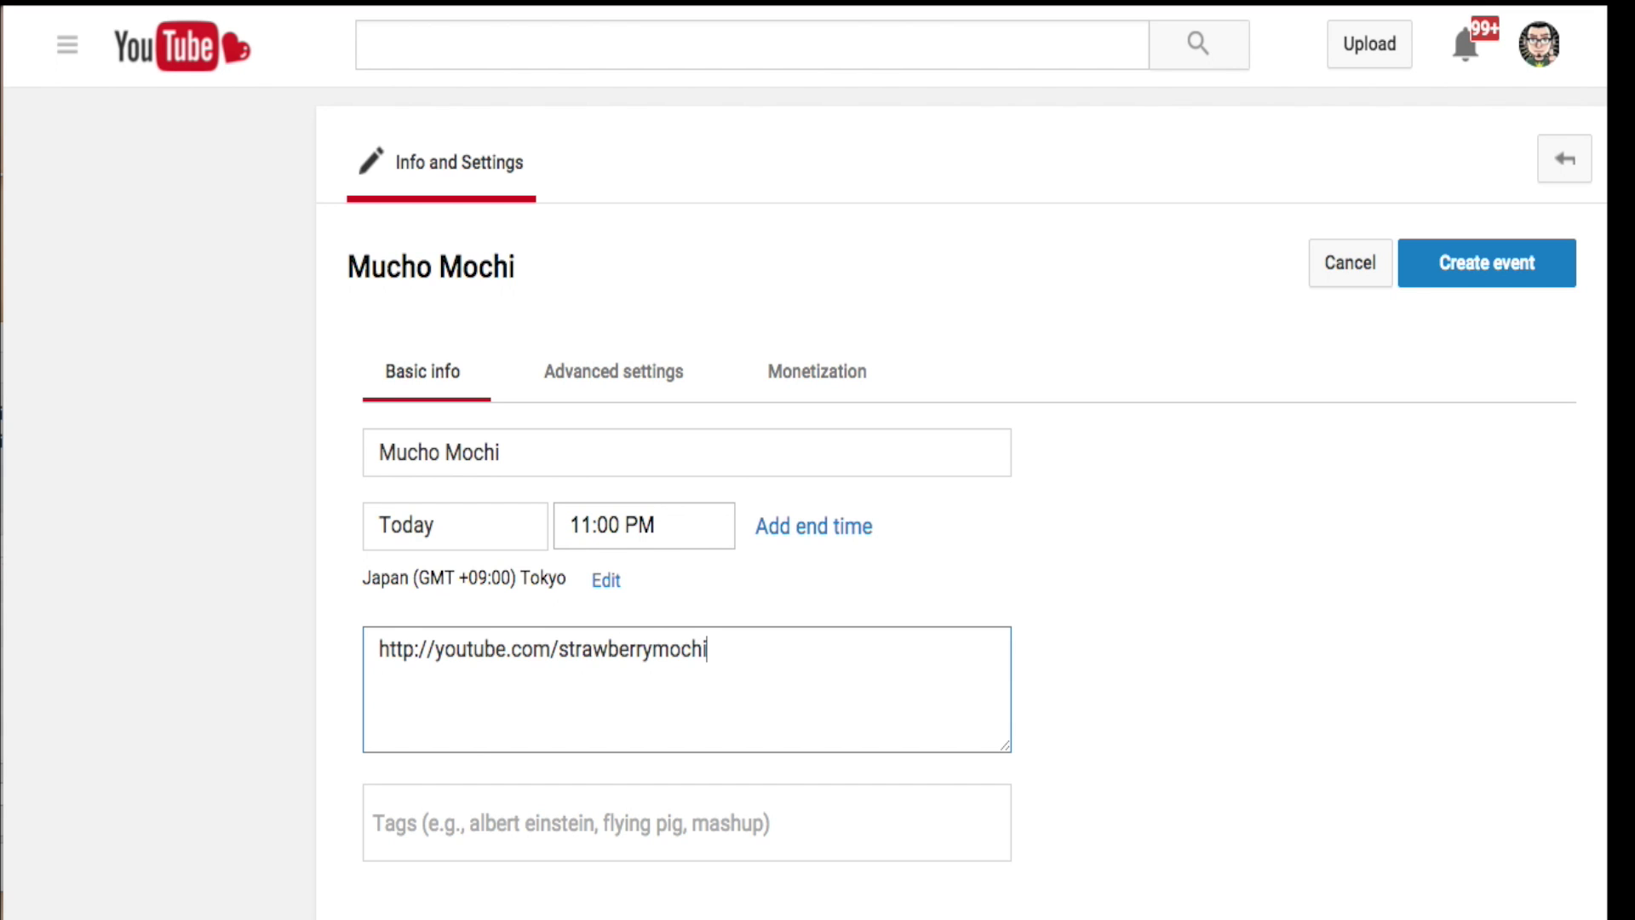
Start typing the tag 'how to kill a man w…' in the Tags field.
scroll(610, 750, "down", 1)
left_click(599, 791)
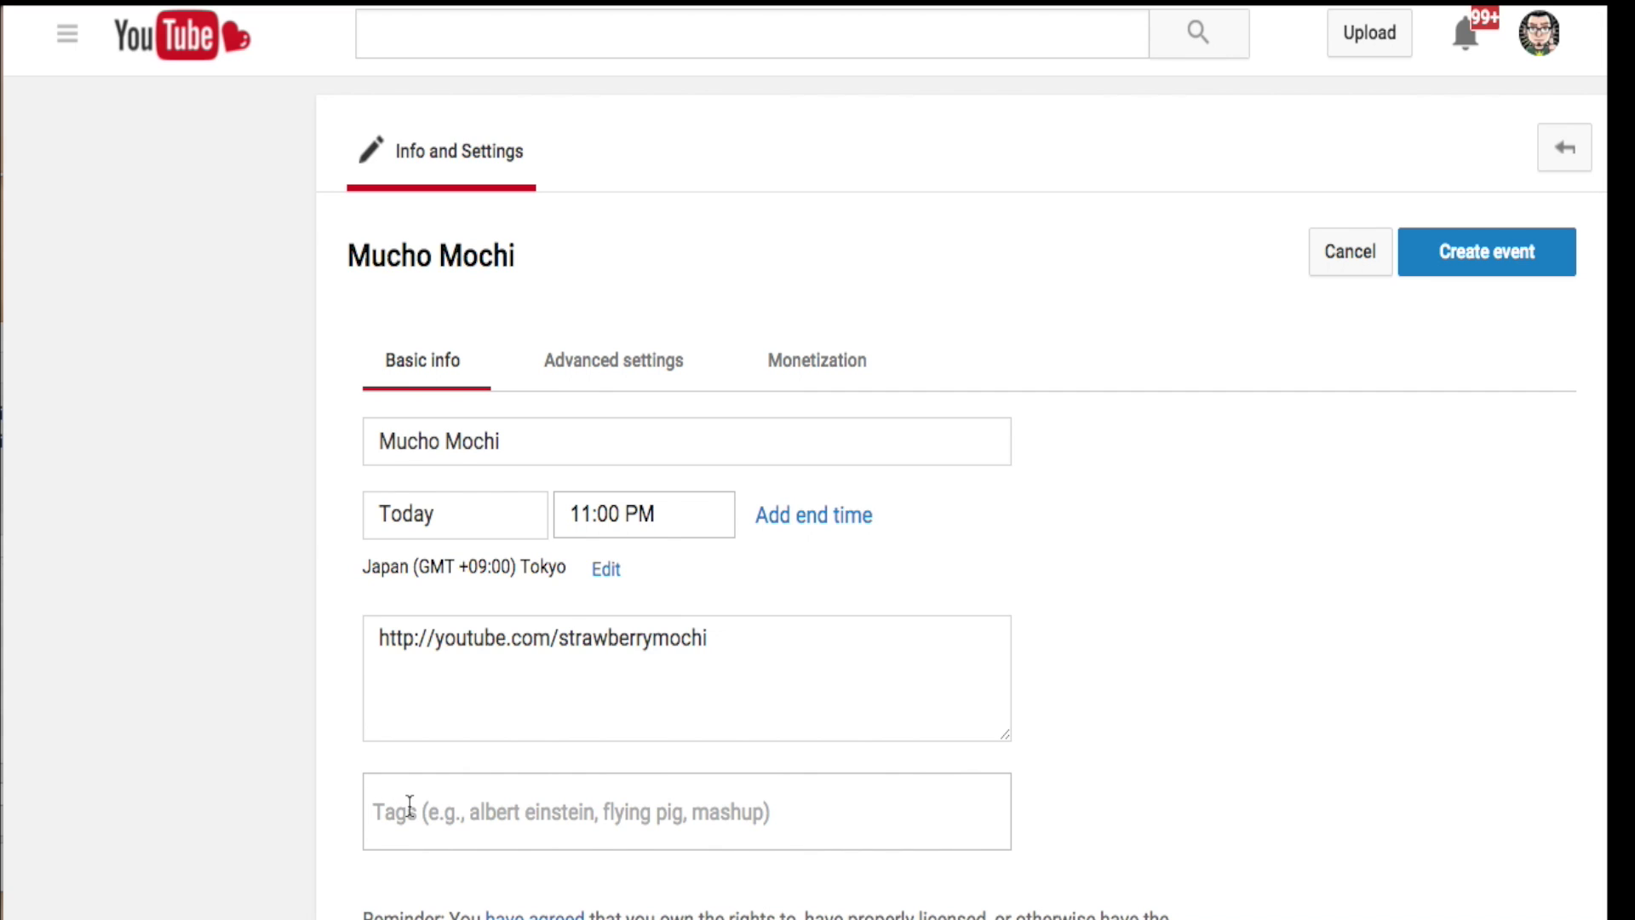
type("how to kil")
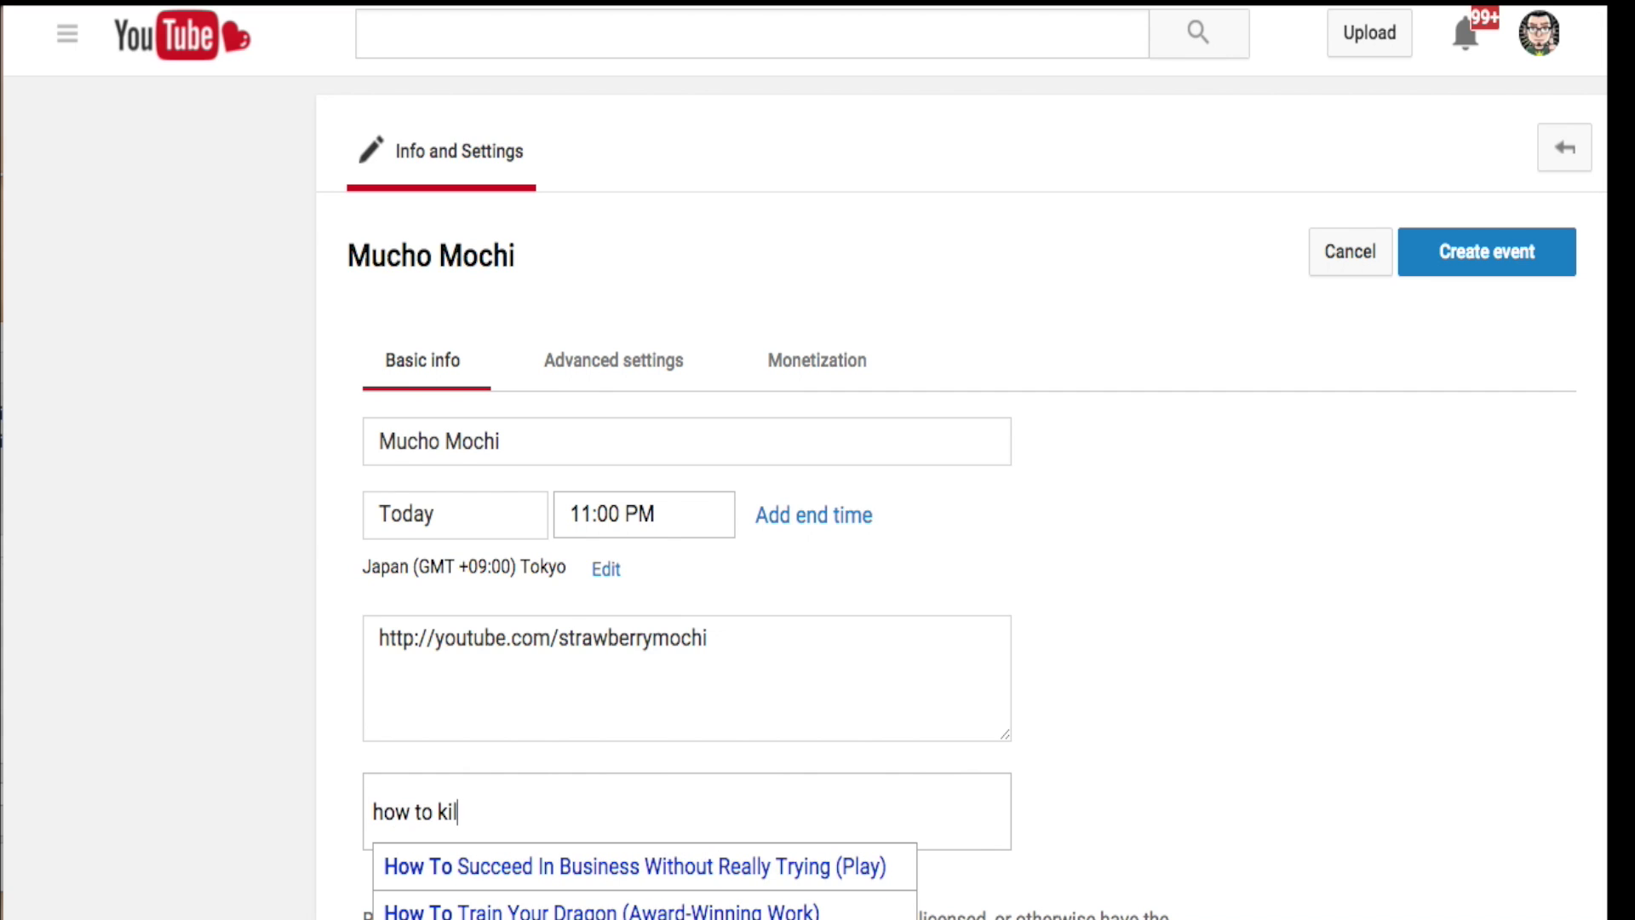
type("l a man with pasta")
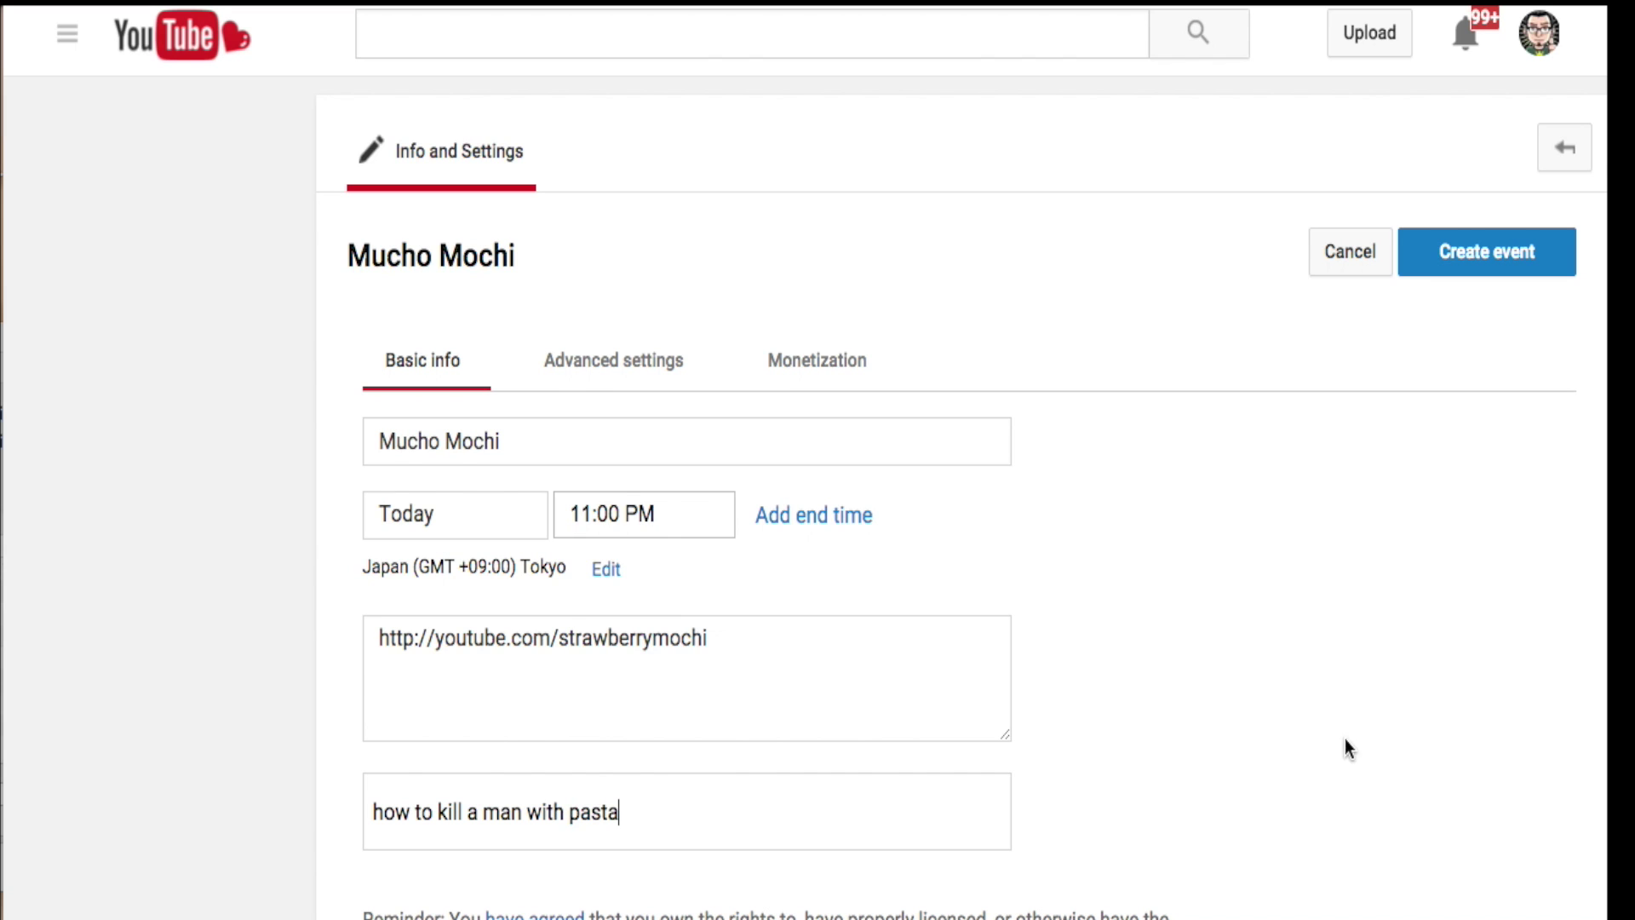
Set the Mucho Mochi event's privacy to Unlisted.
scroll(1022, 533, "down", 2)
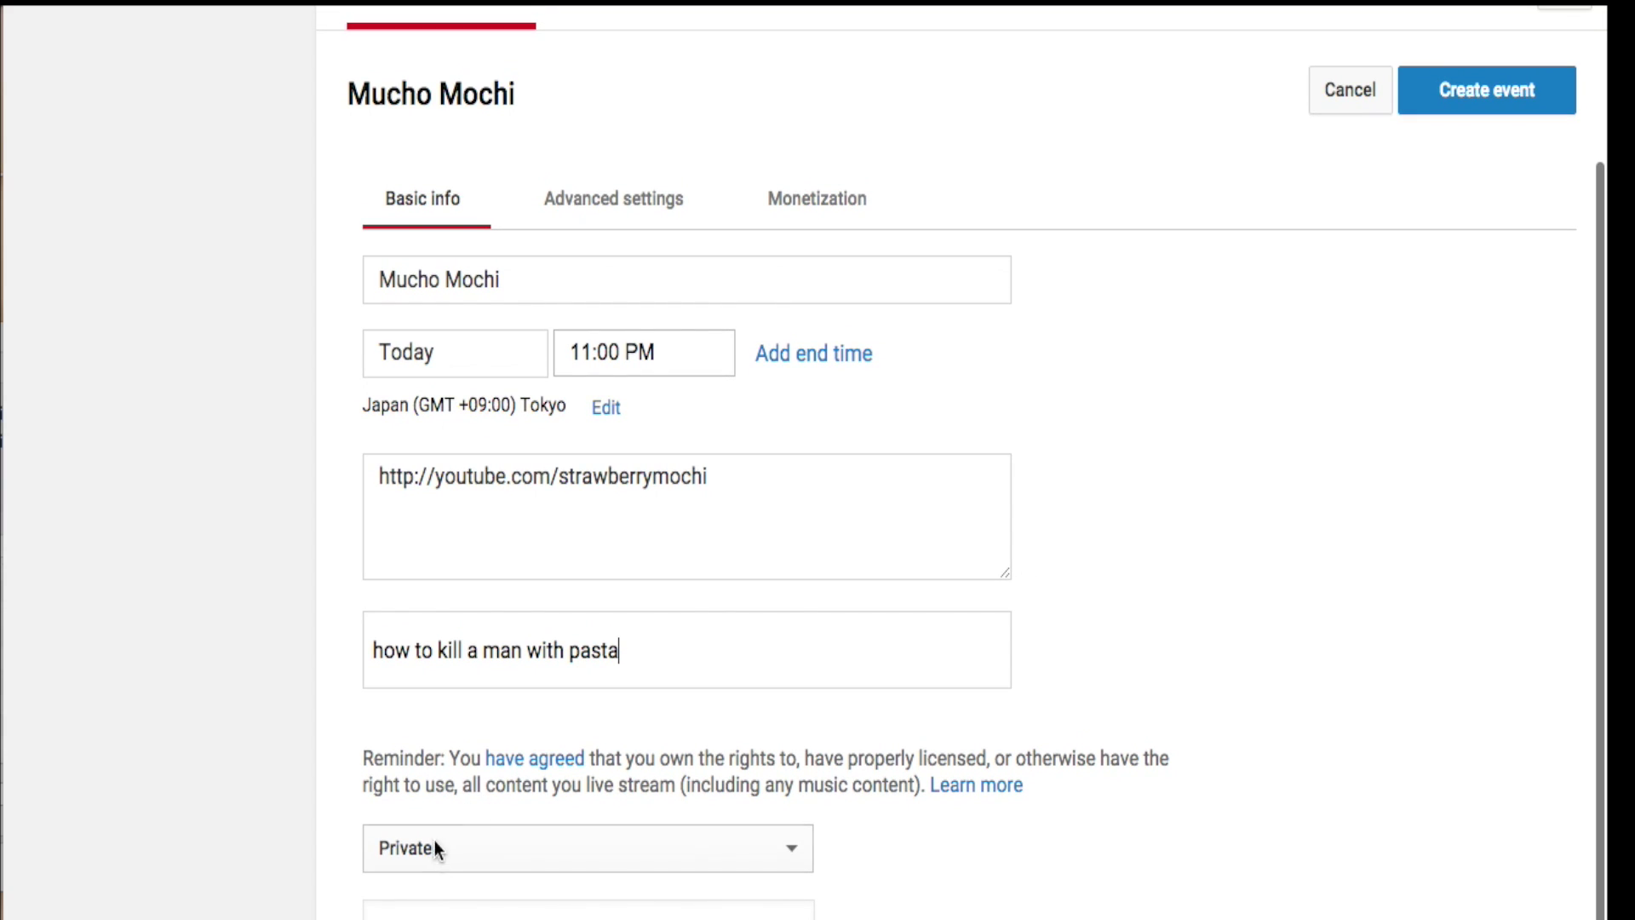
left_click(404, 851)
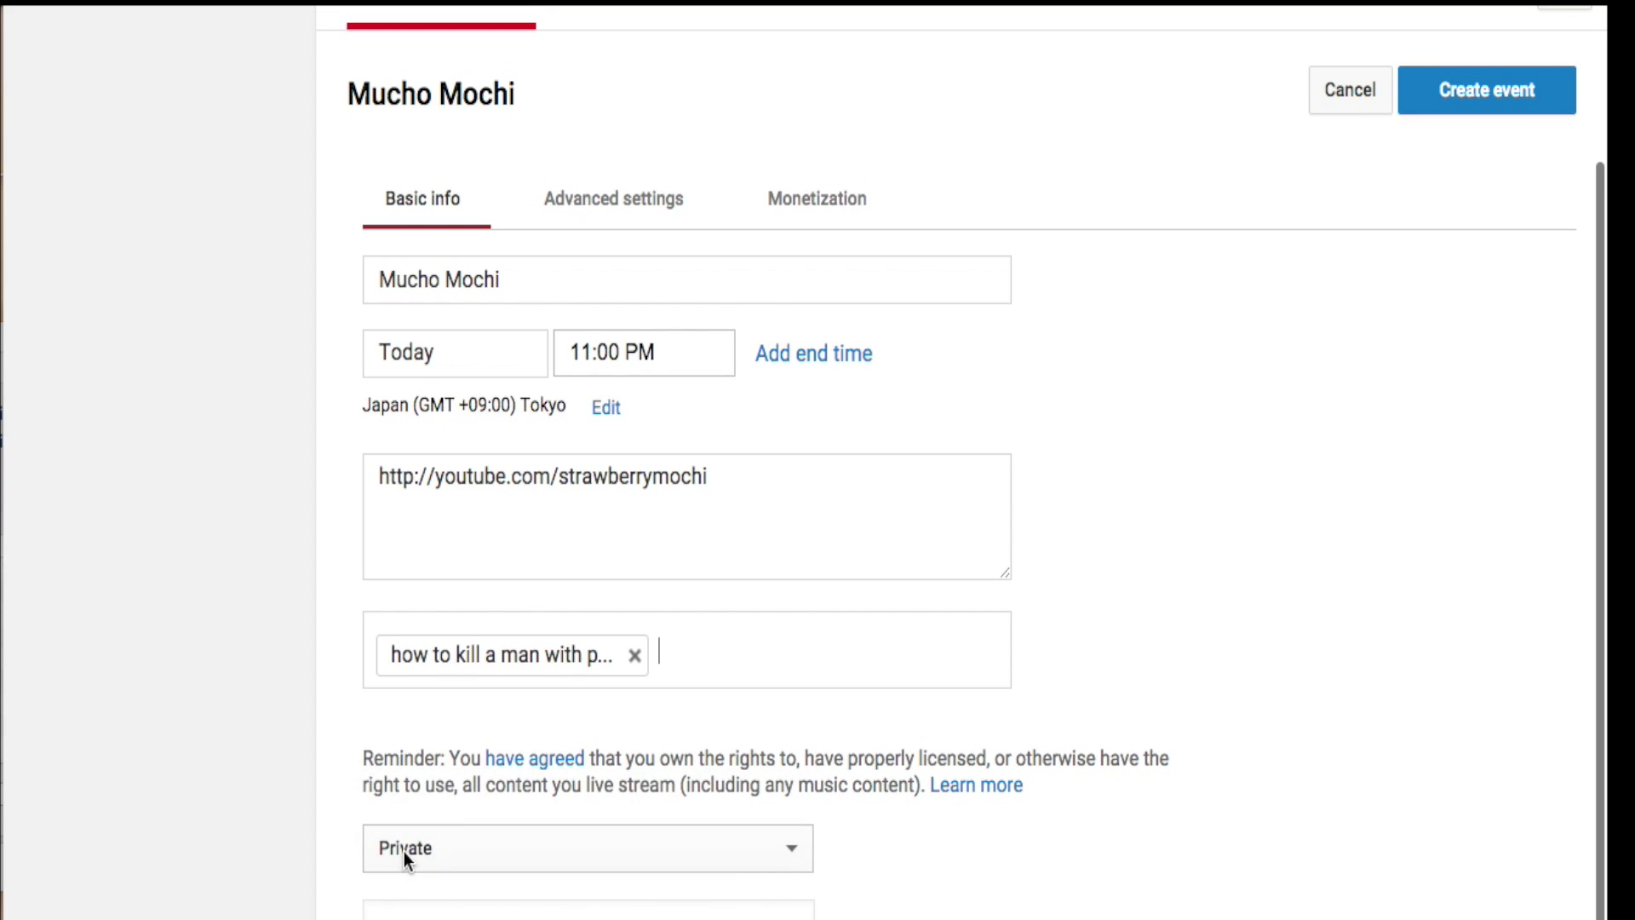
left_click(416, 827)
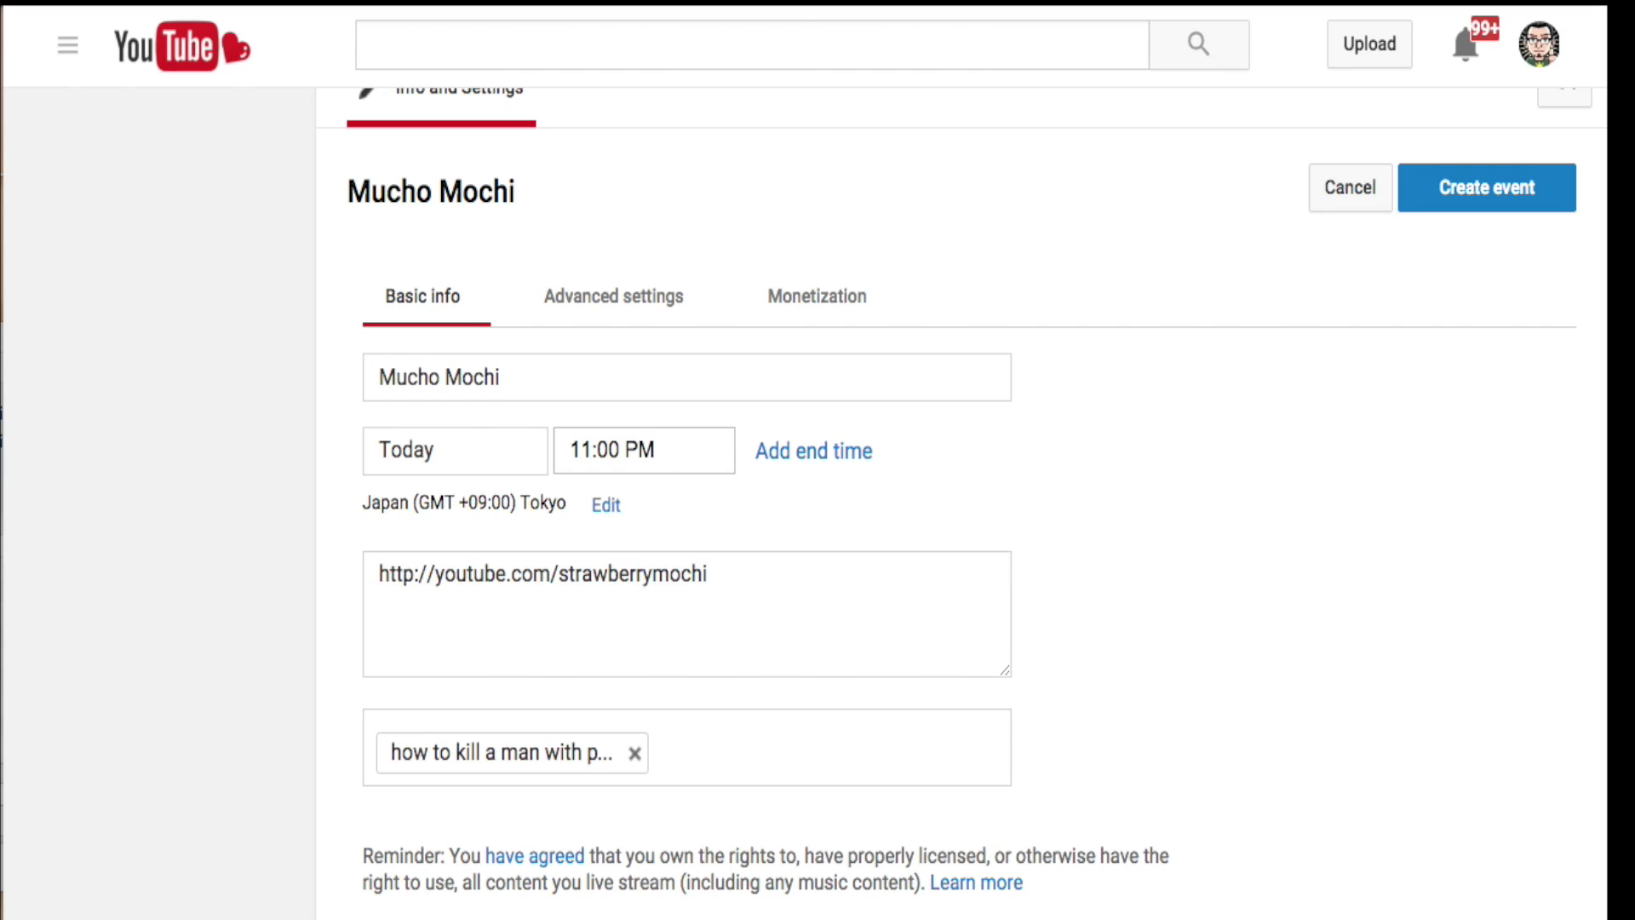
scroll(977, 466, "down", 5)
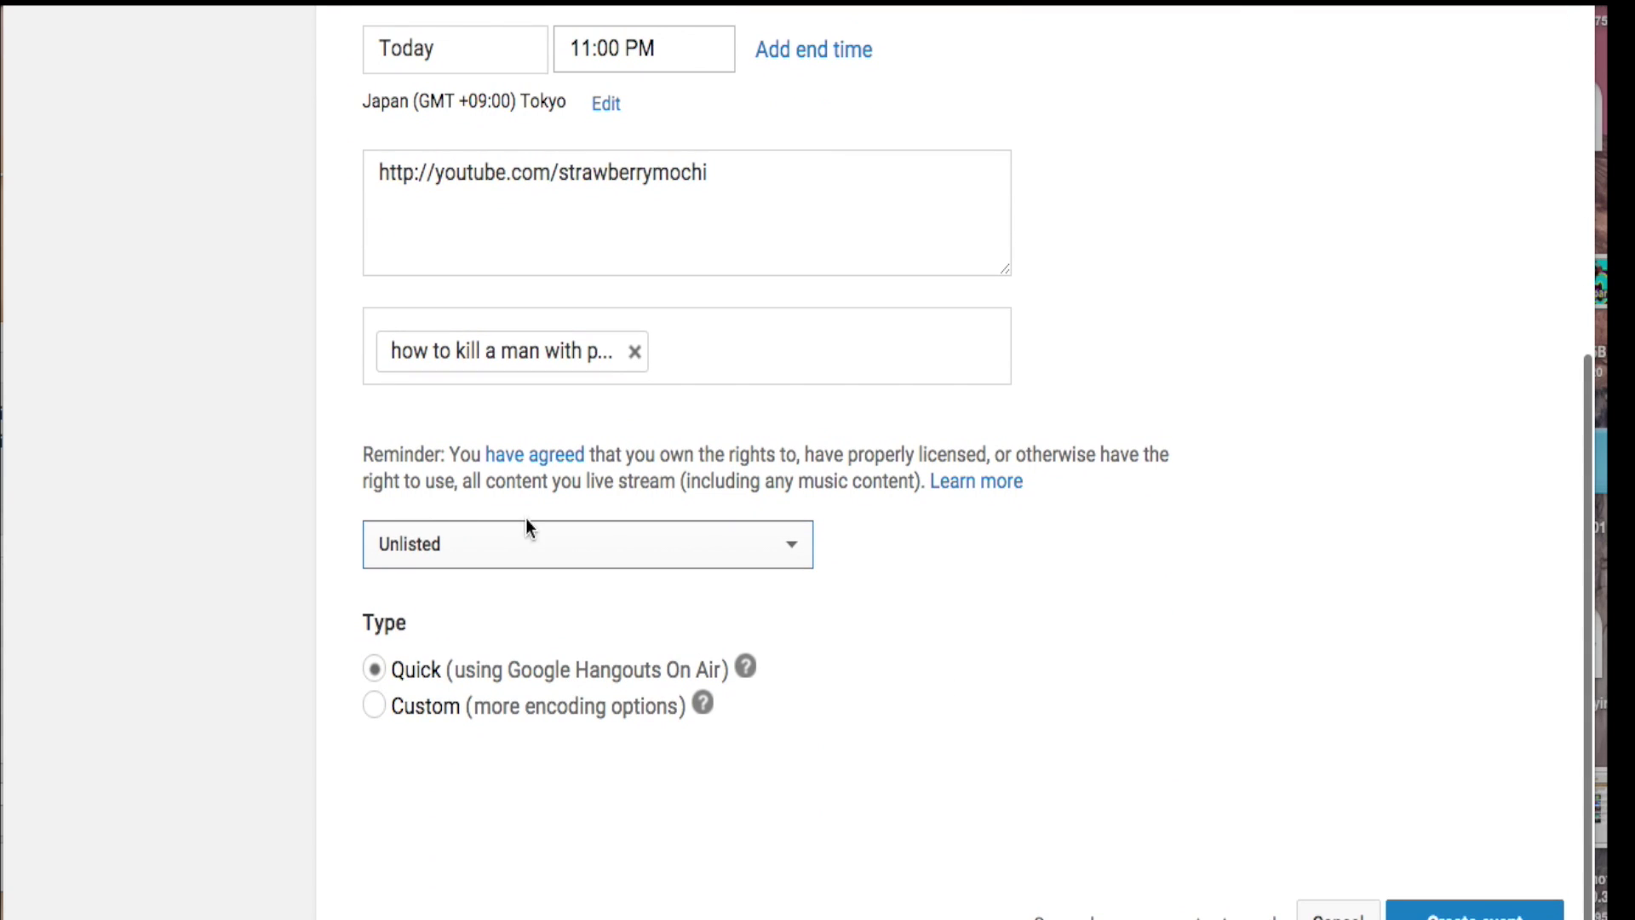
scroll(1155, 774, "up", 6)
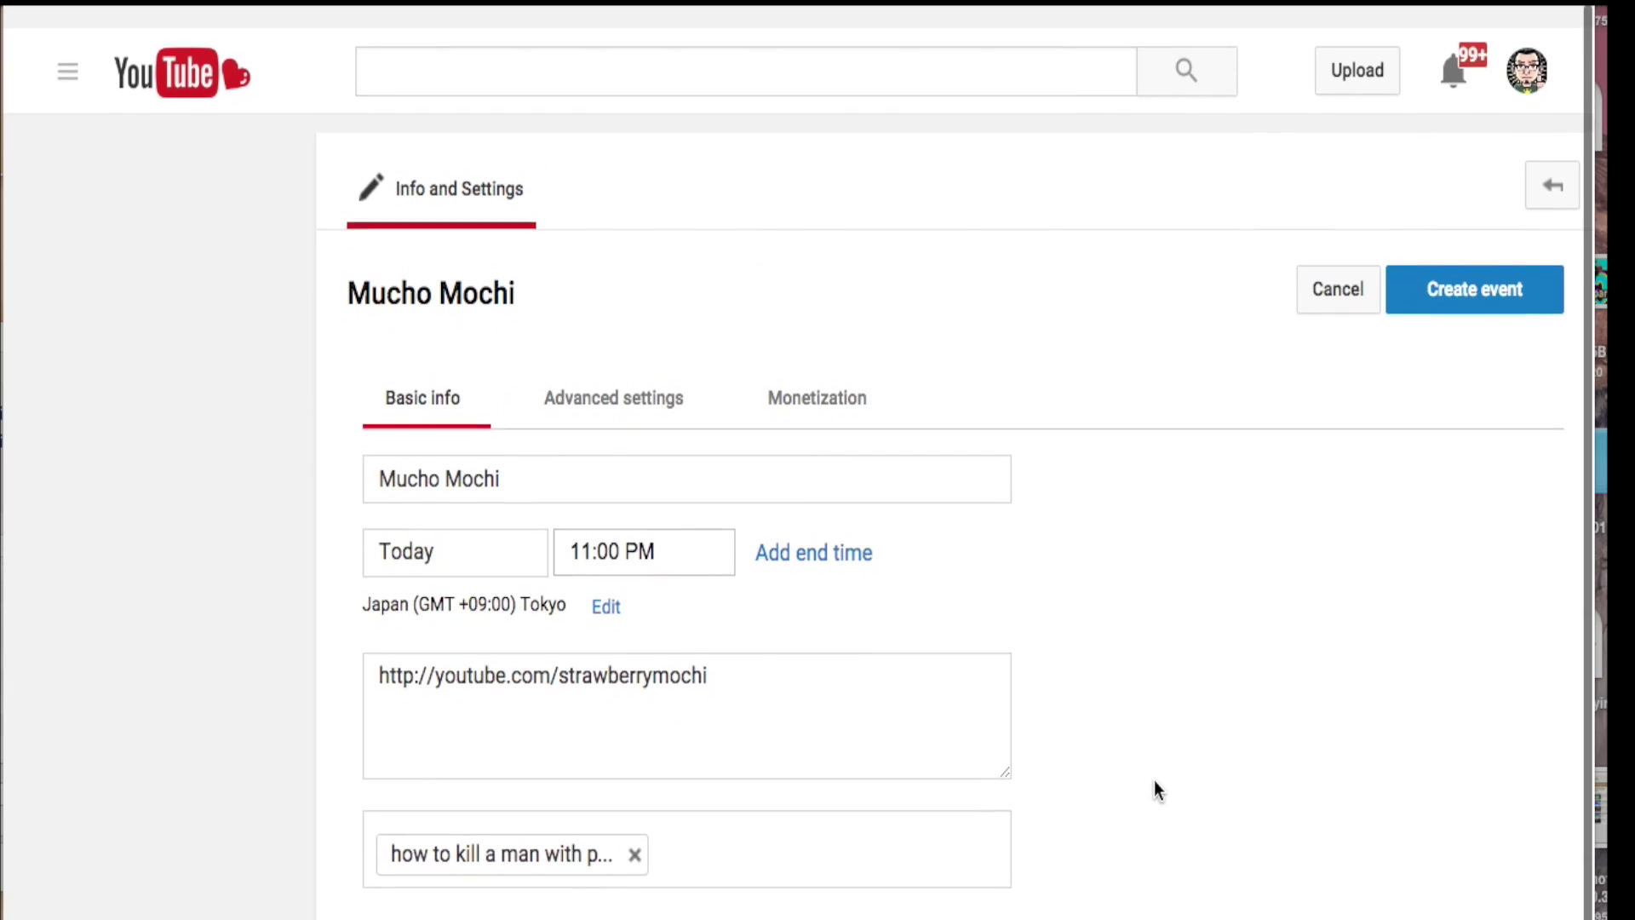
Create the event and open the Mucho Mochi event page in a new tab.
left_click(1459, 266)
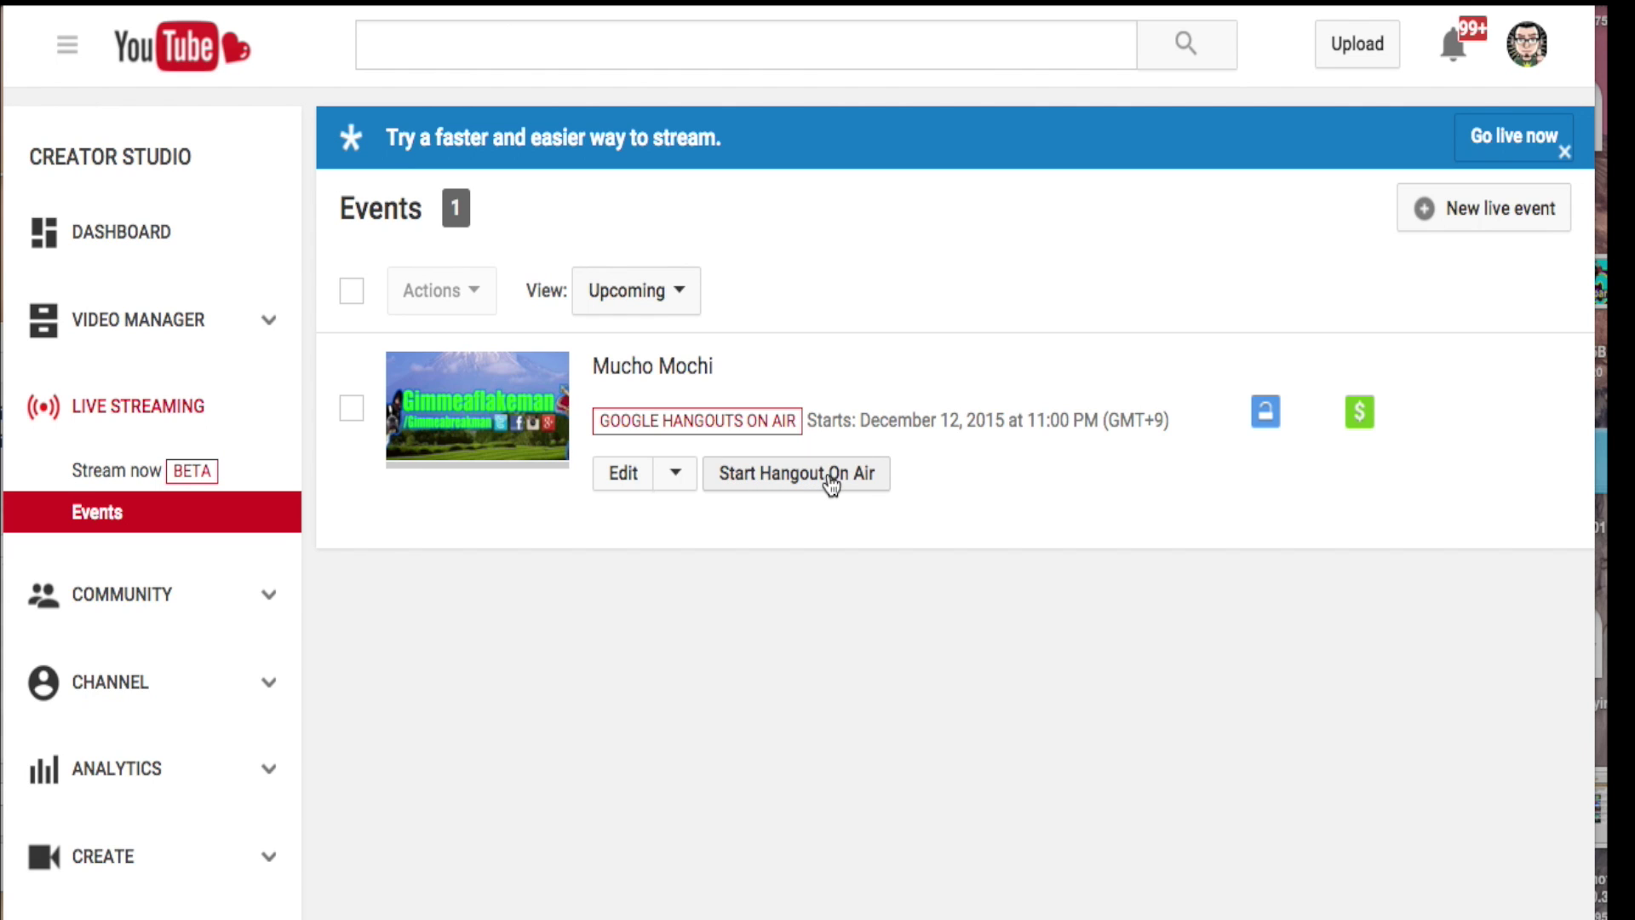
right_click(646, 368)
left_click(709, 375)
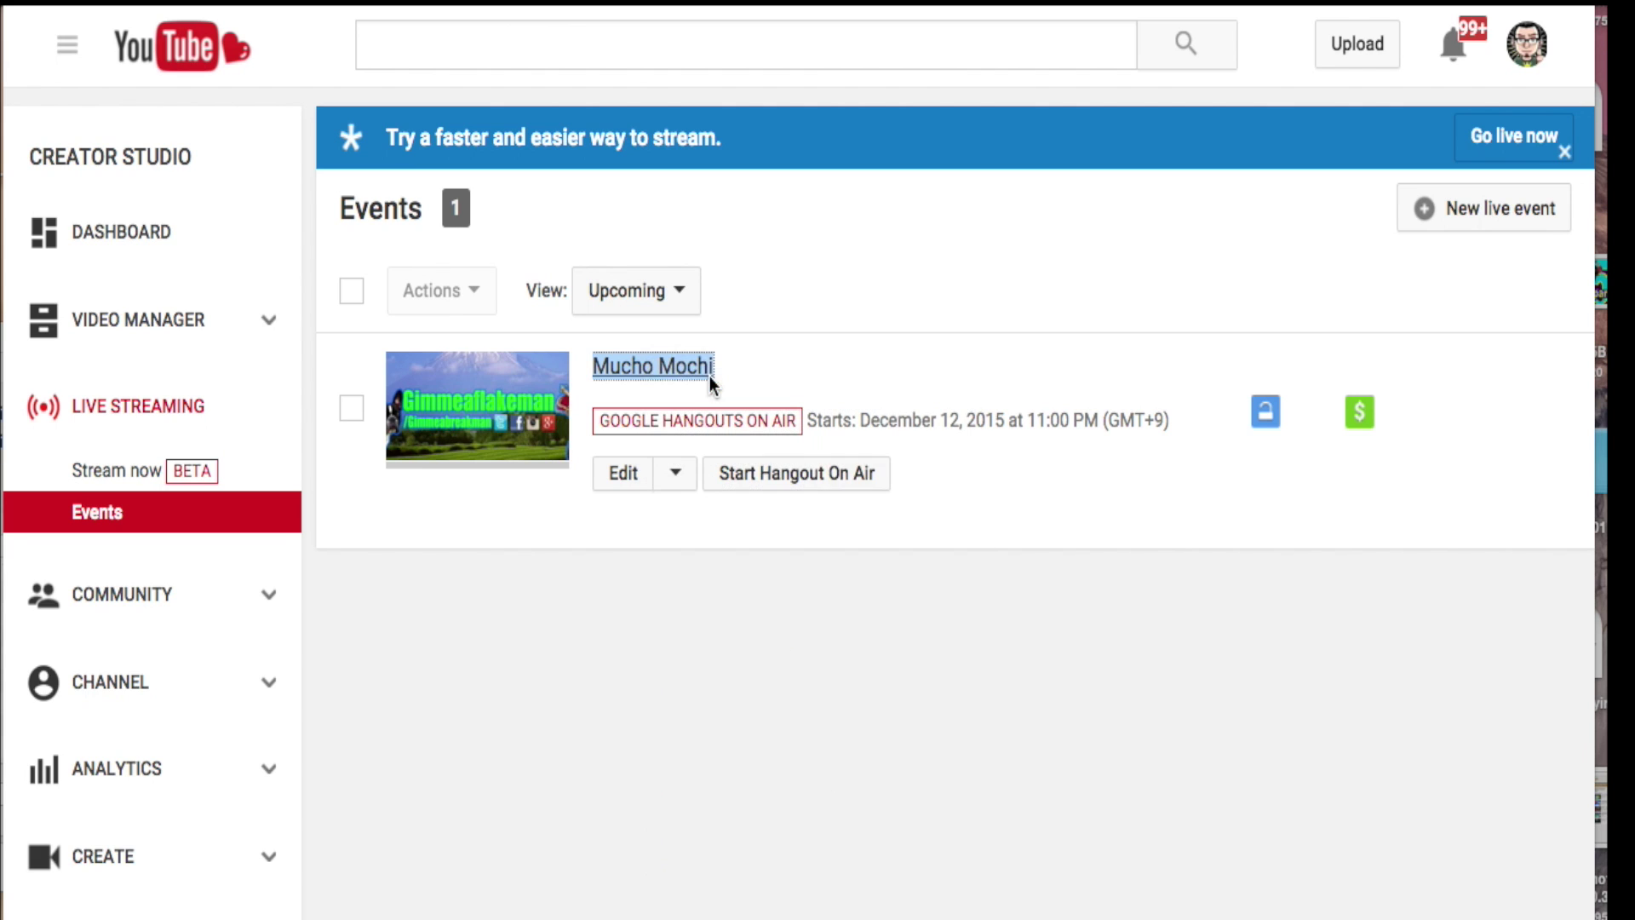
key("ctrl+Tab")
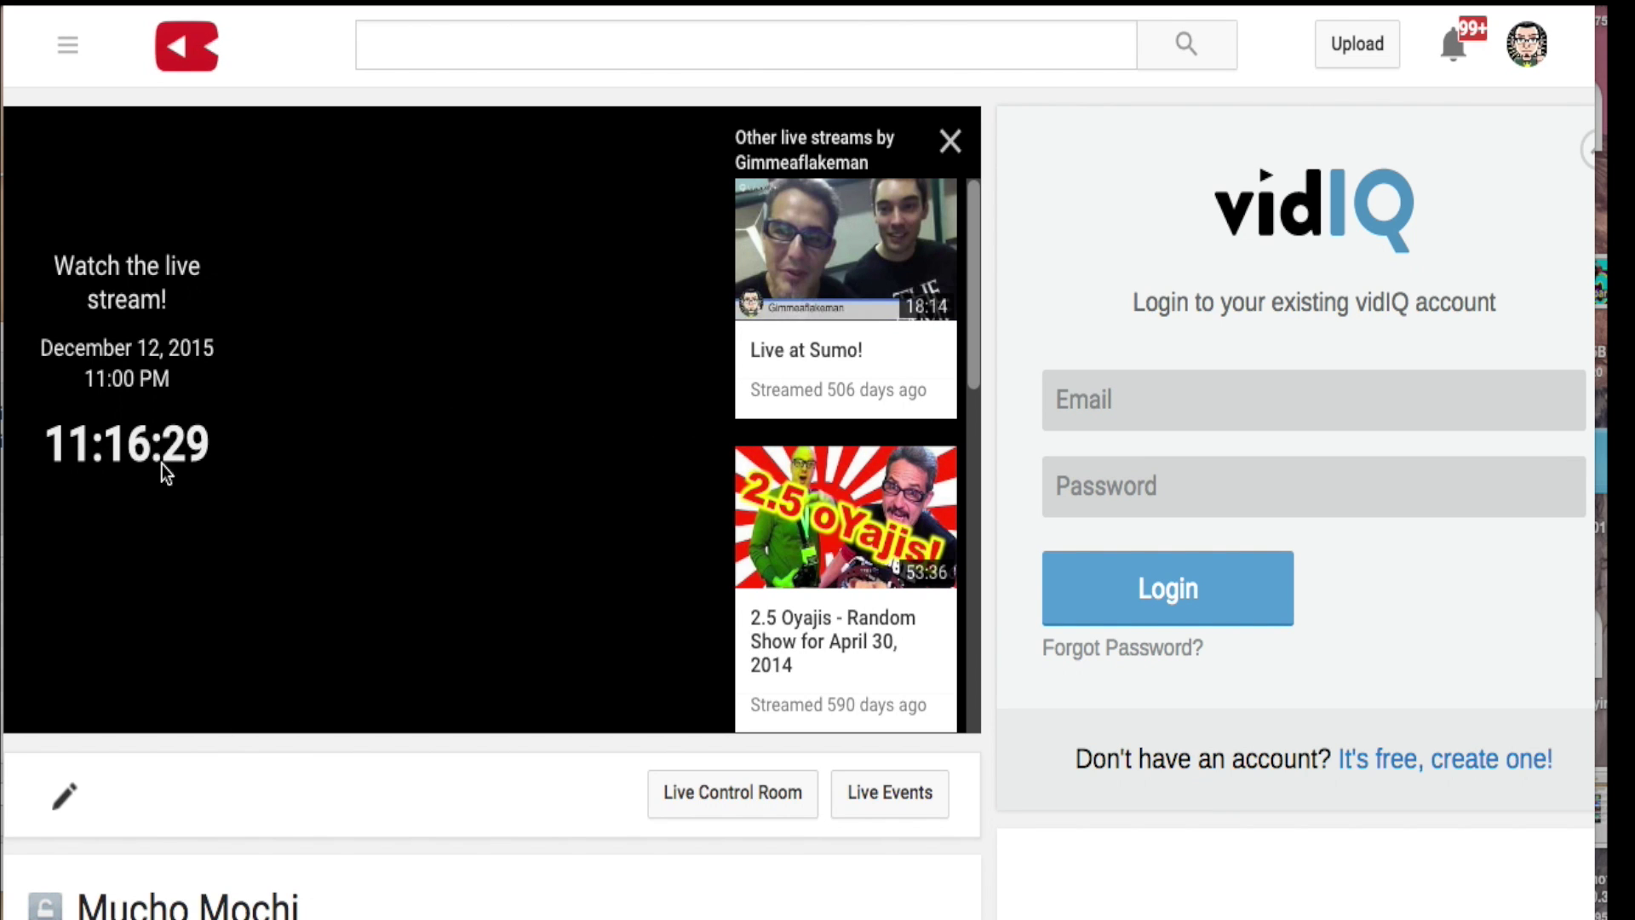
scroll(621, 102, "up", 1)
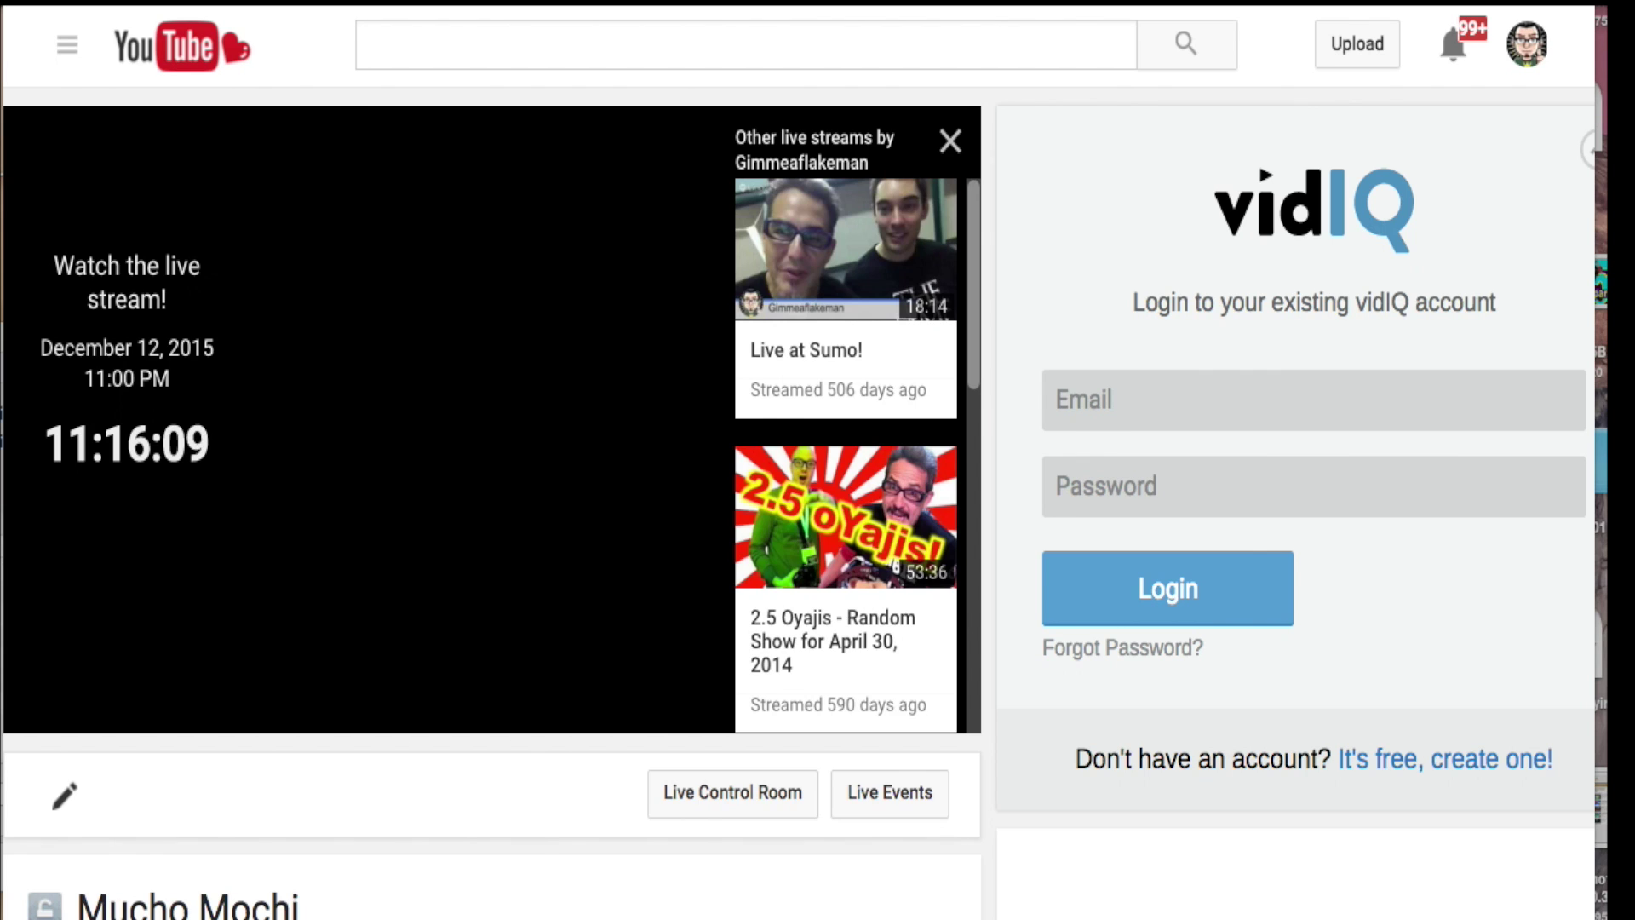
key("alt+Left")
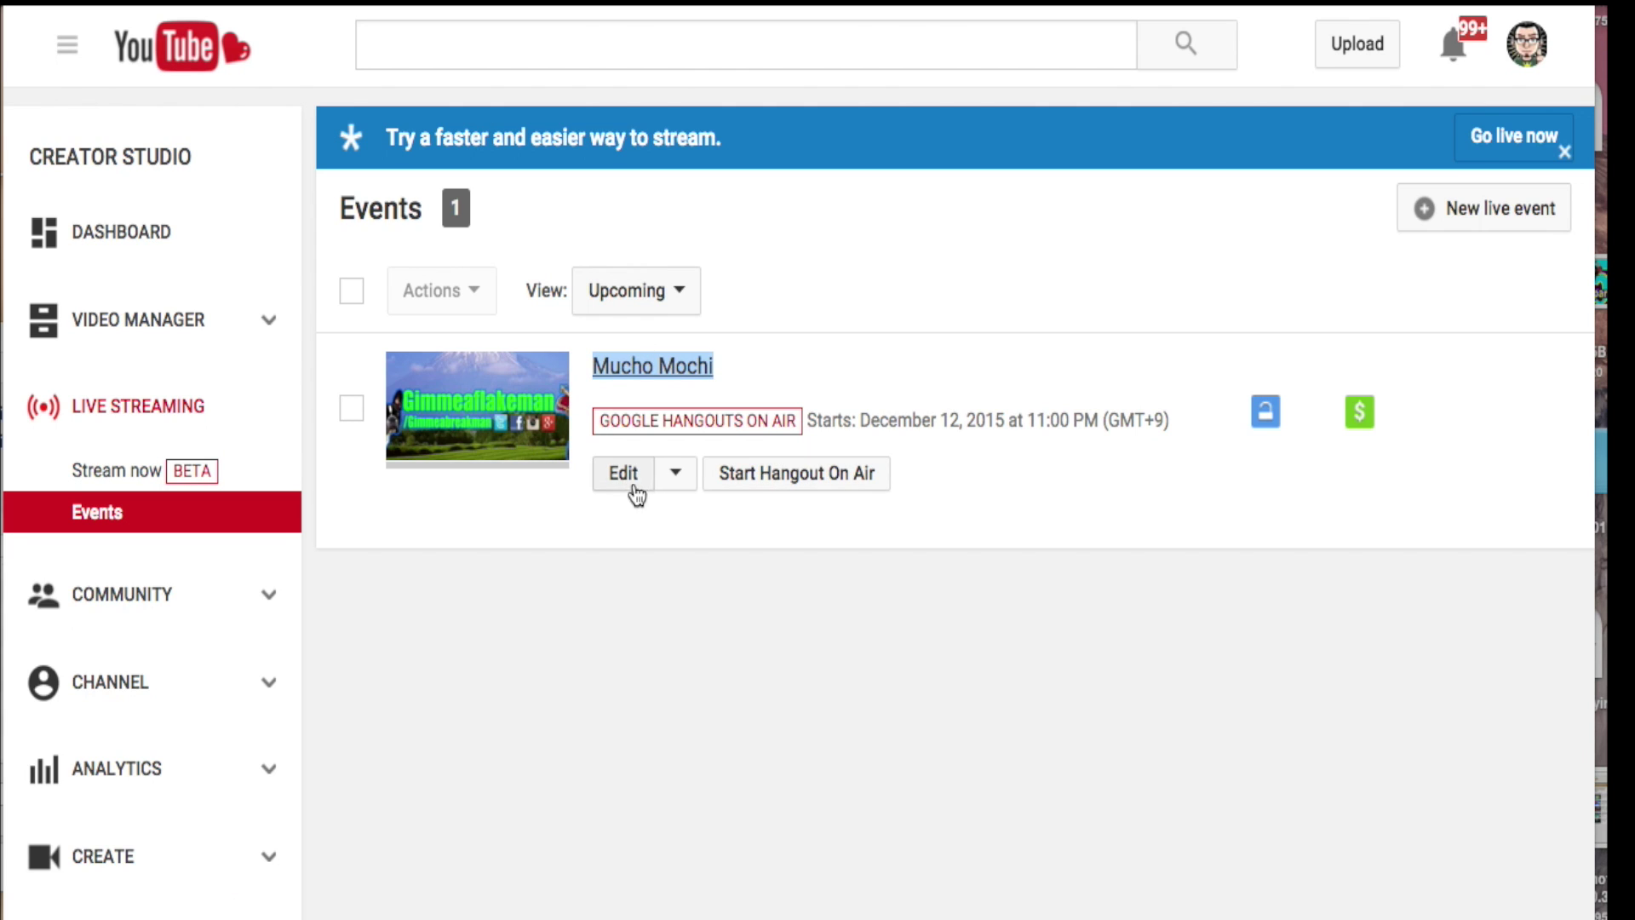
Launch the Mucho Mochi Hangout On Air and resize and reposition its popup window.
left_click(763, 481)
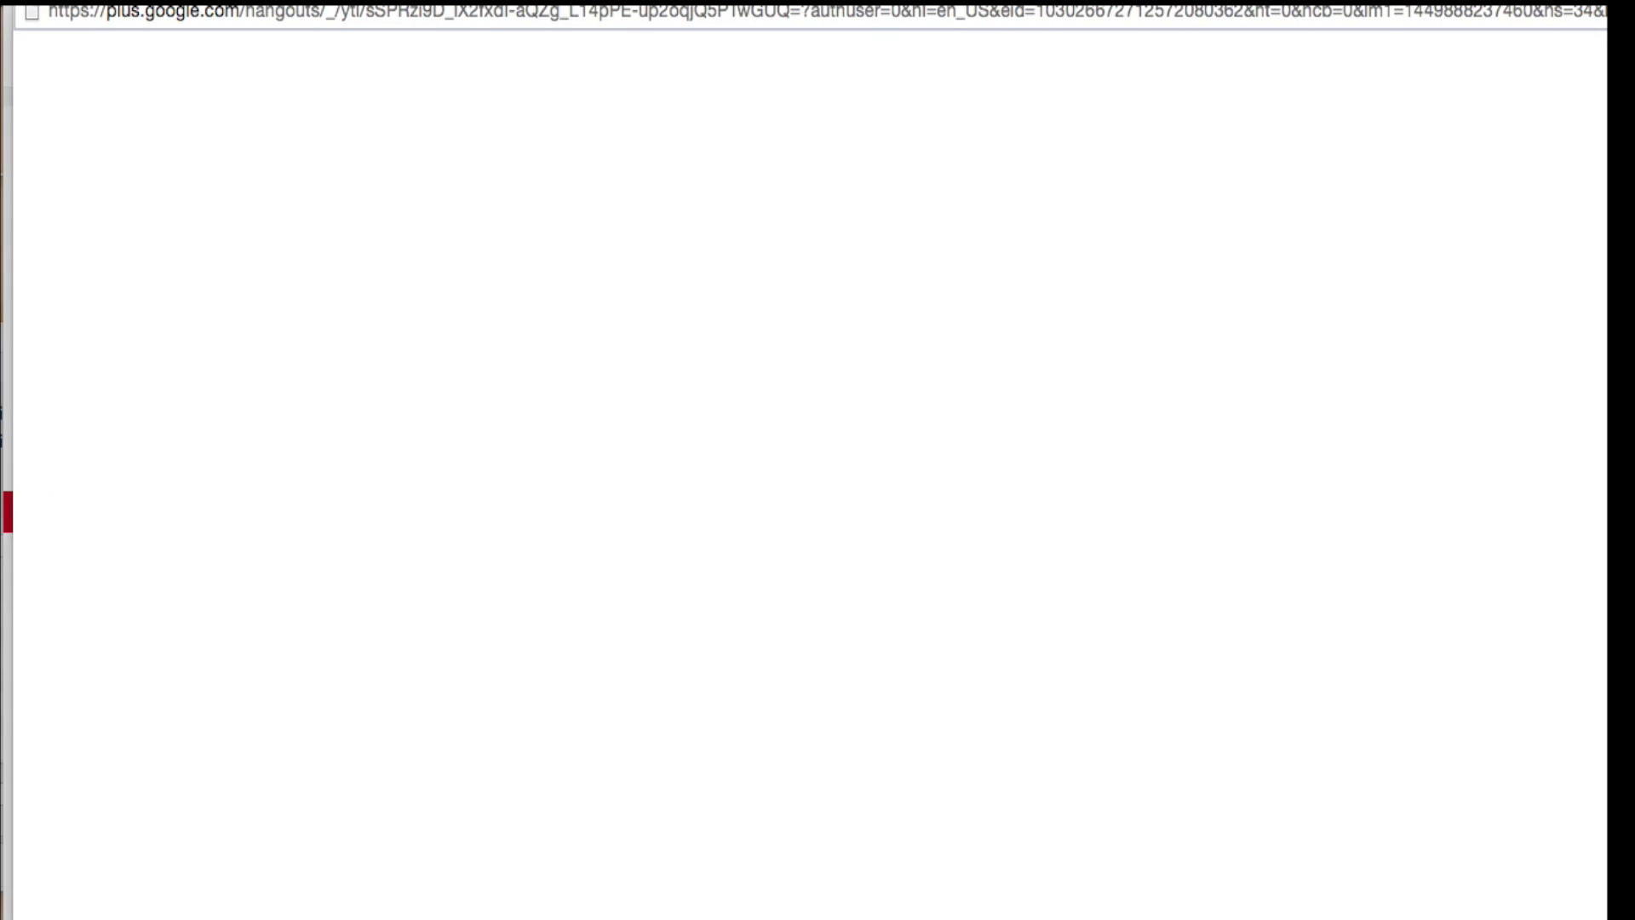
left_click_drag(1606, 918, 1502, 792)
left_click_drag(959, 0, 981, 28)
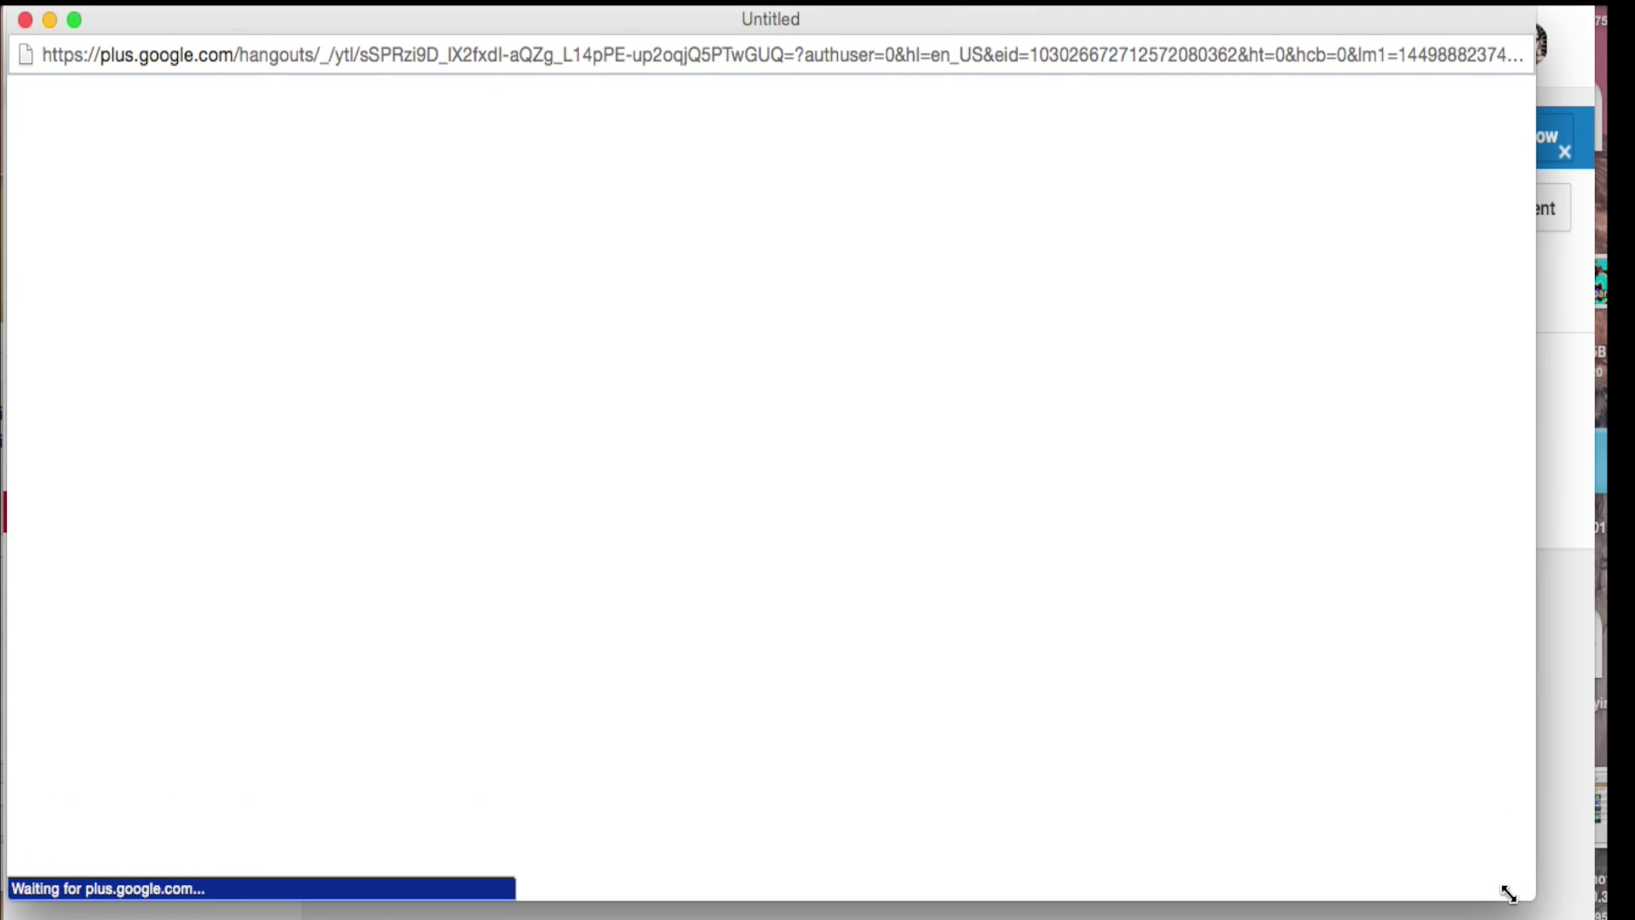
left_click_drag(1515, 893, 1483, 899)
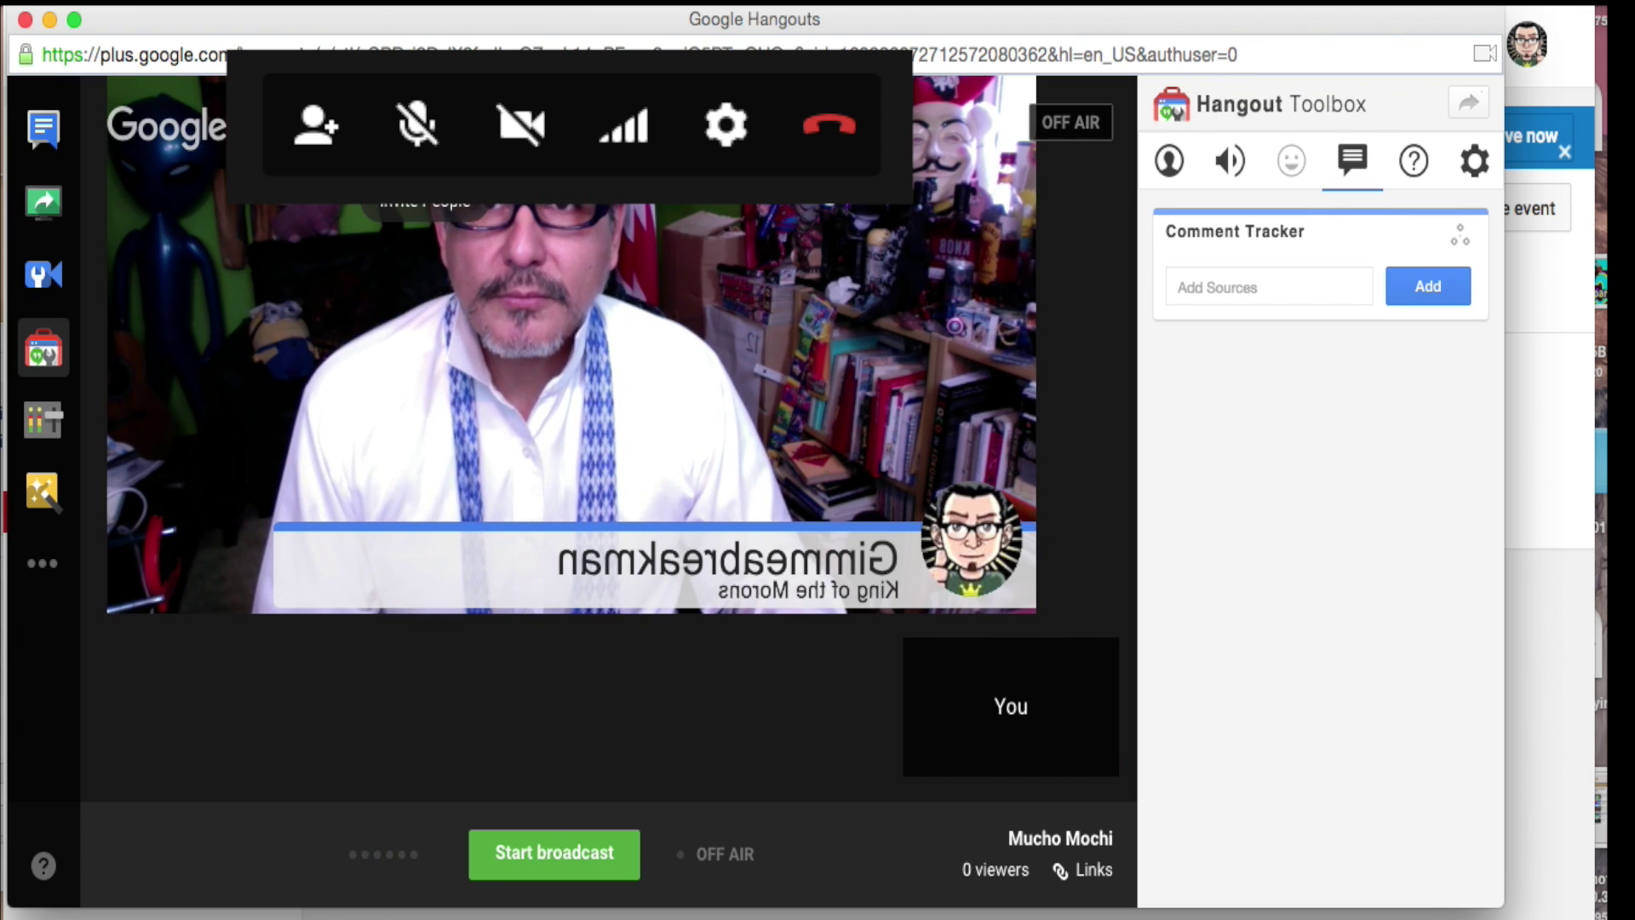
left_click(428, 137)
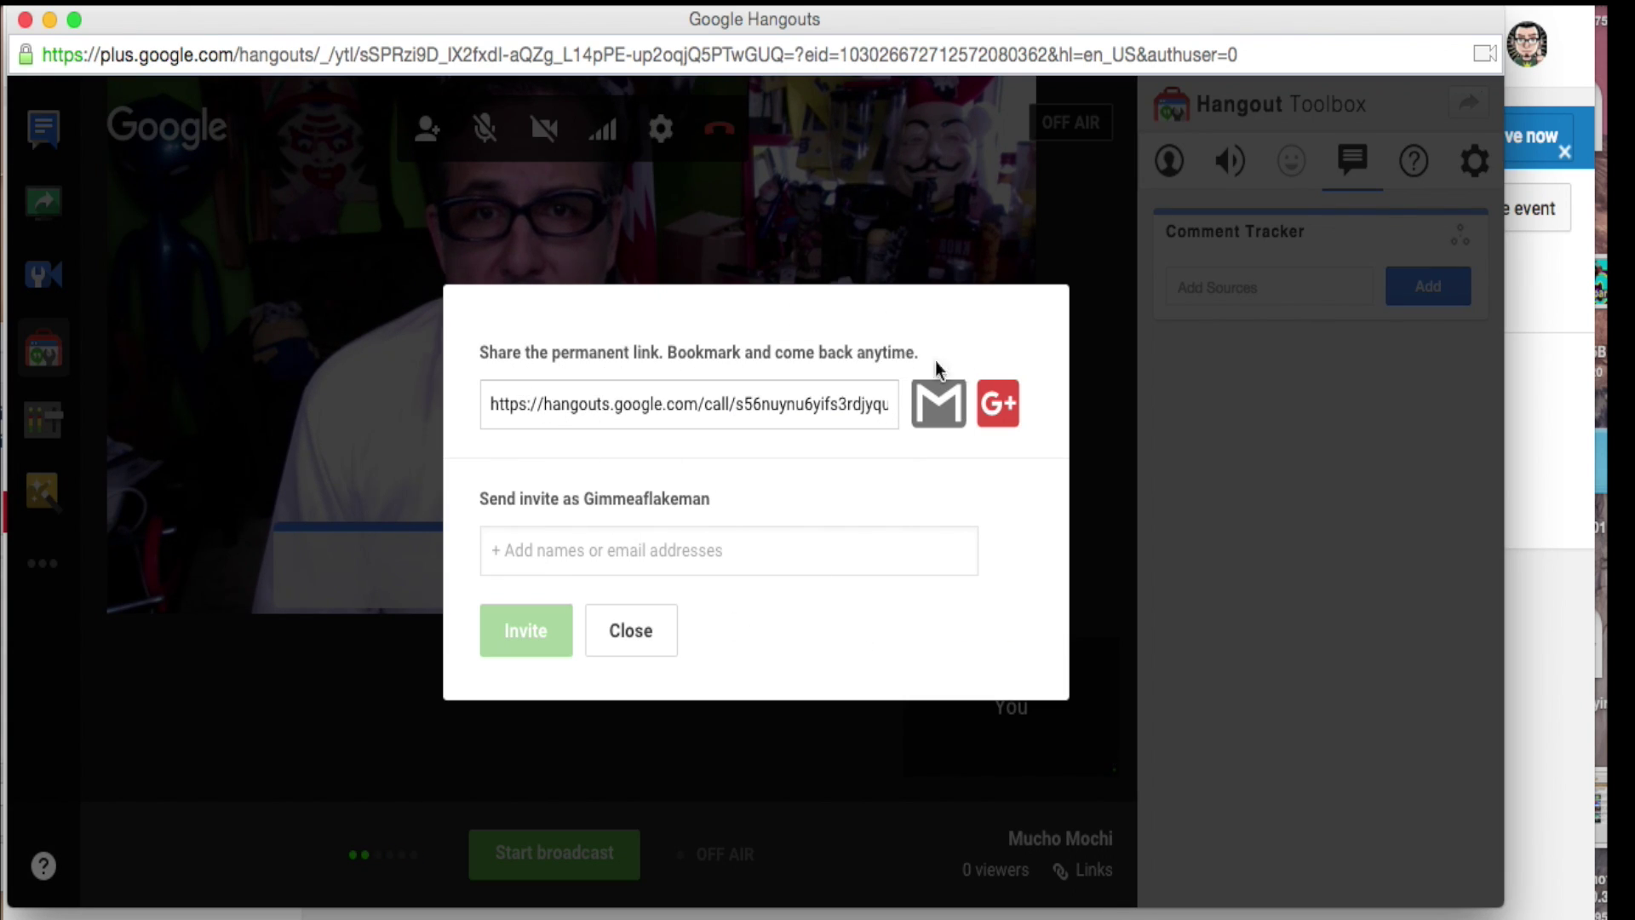
left_click(555, 404)
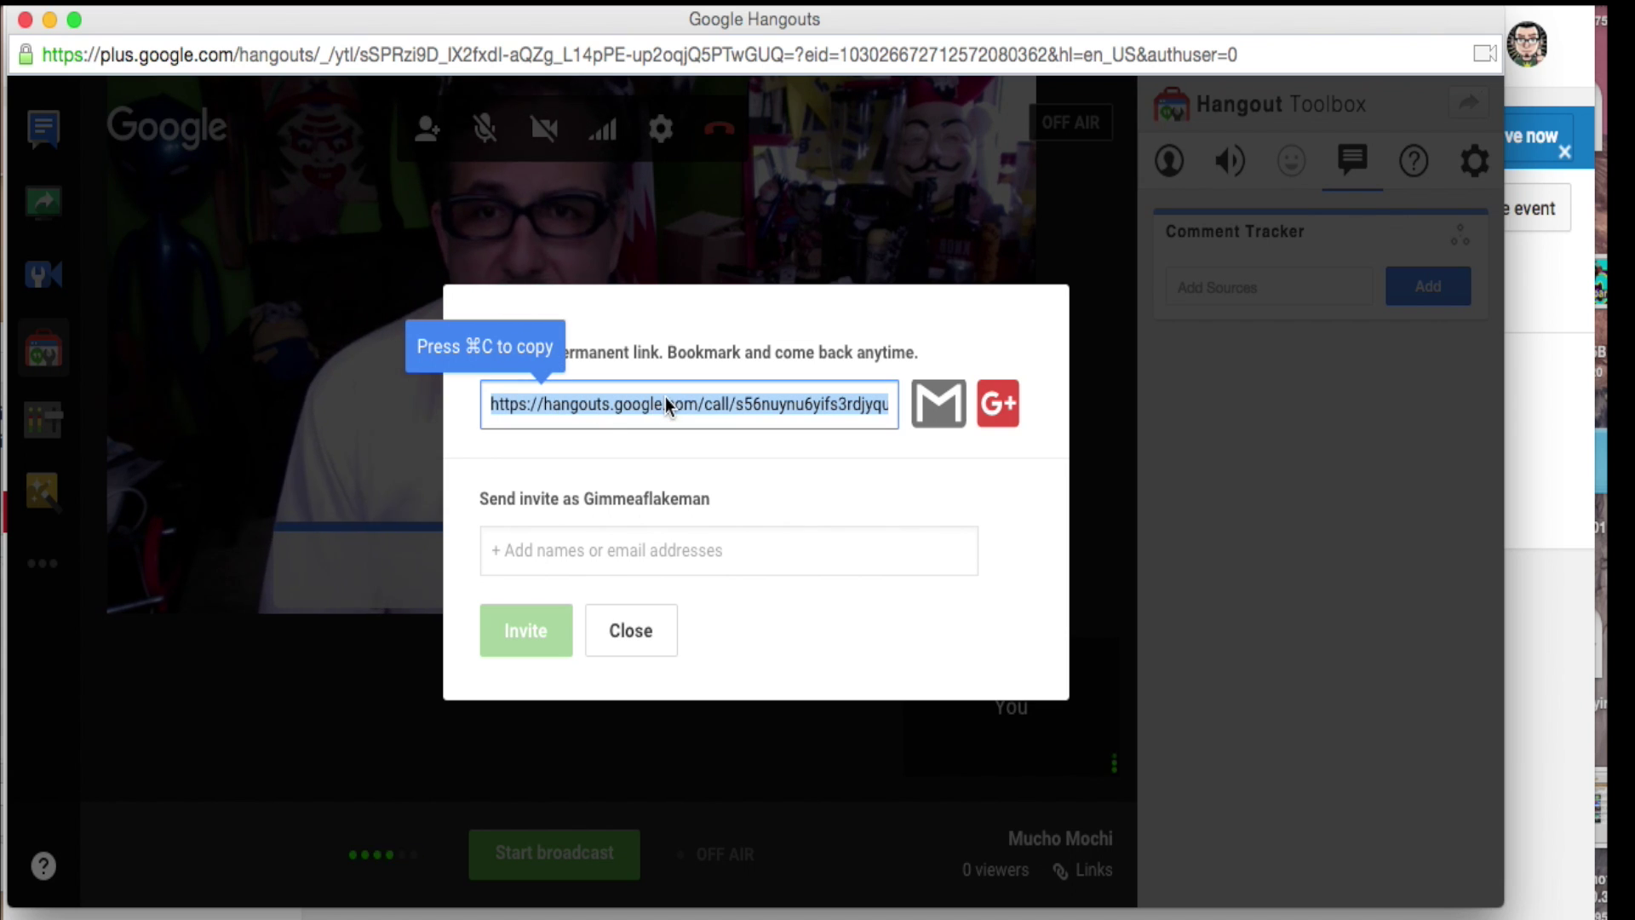
left_click(631, 632)
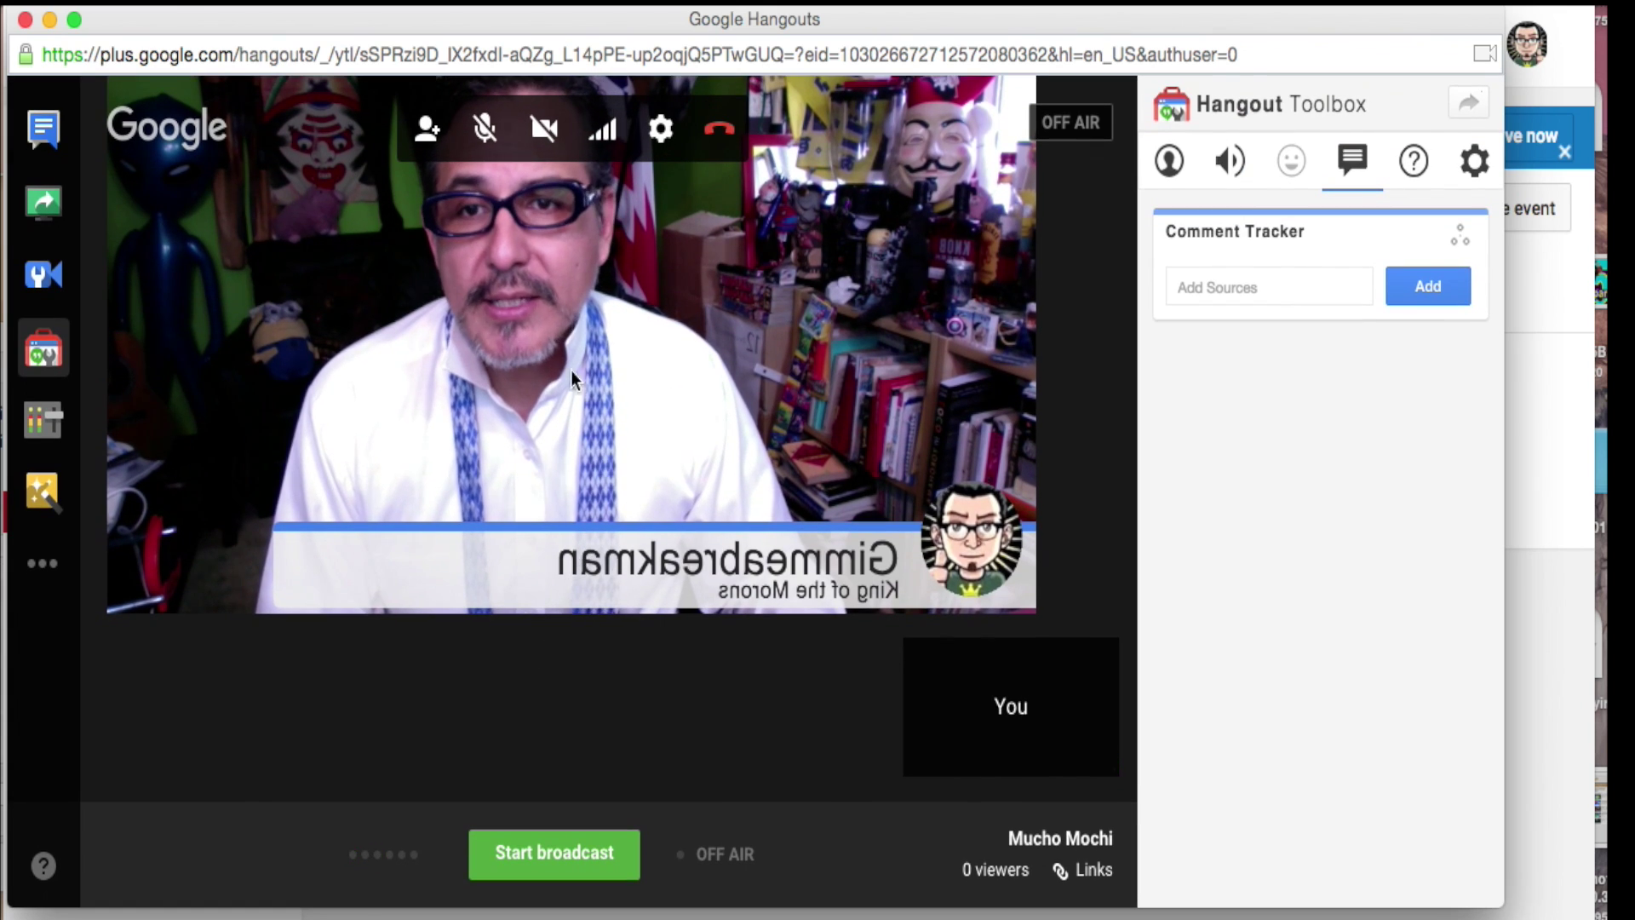
left_click(427, 128)
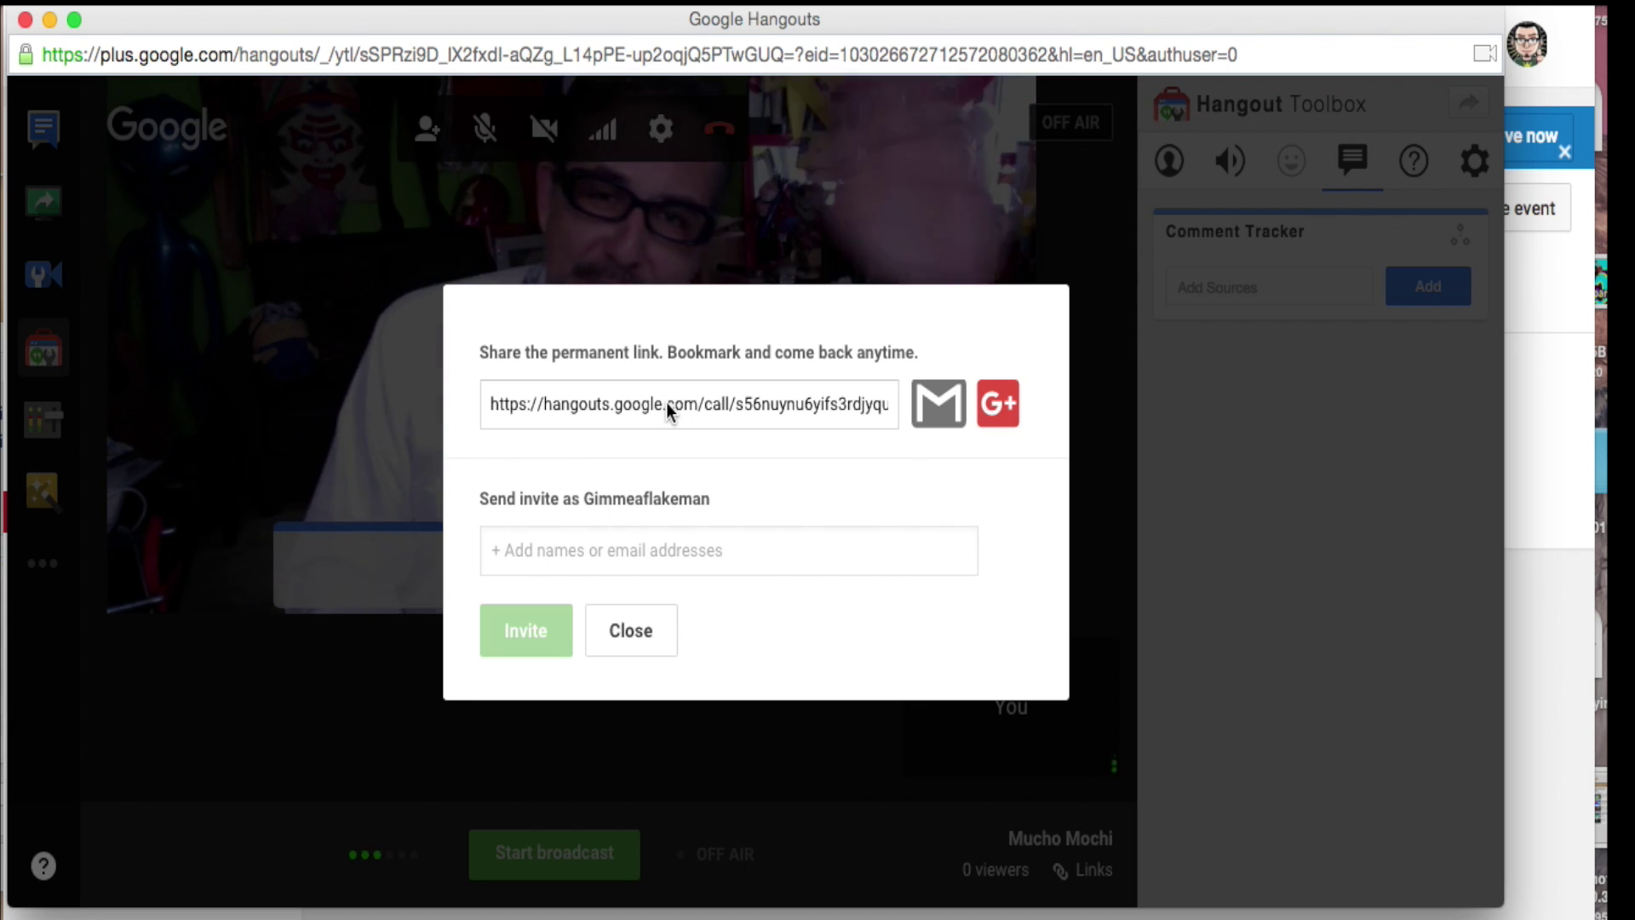
left_click(621, 640)
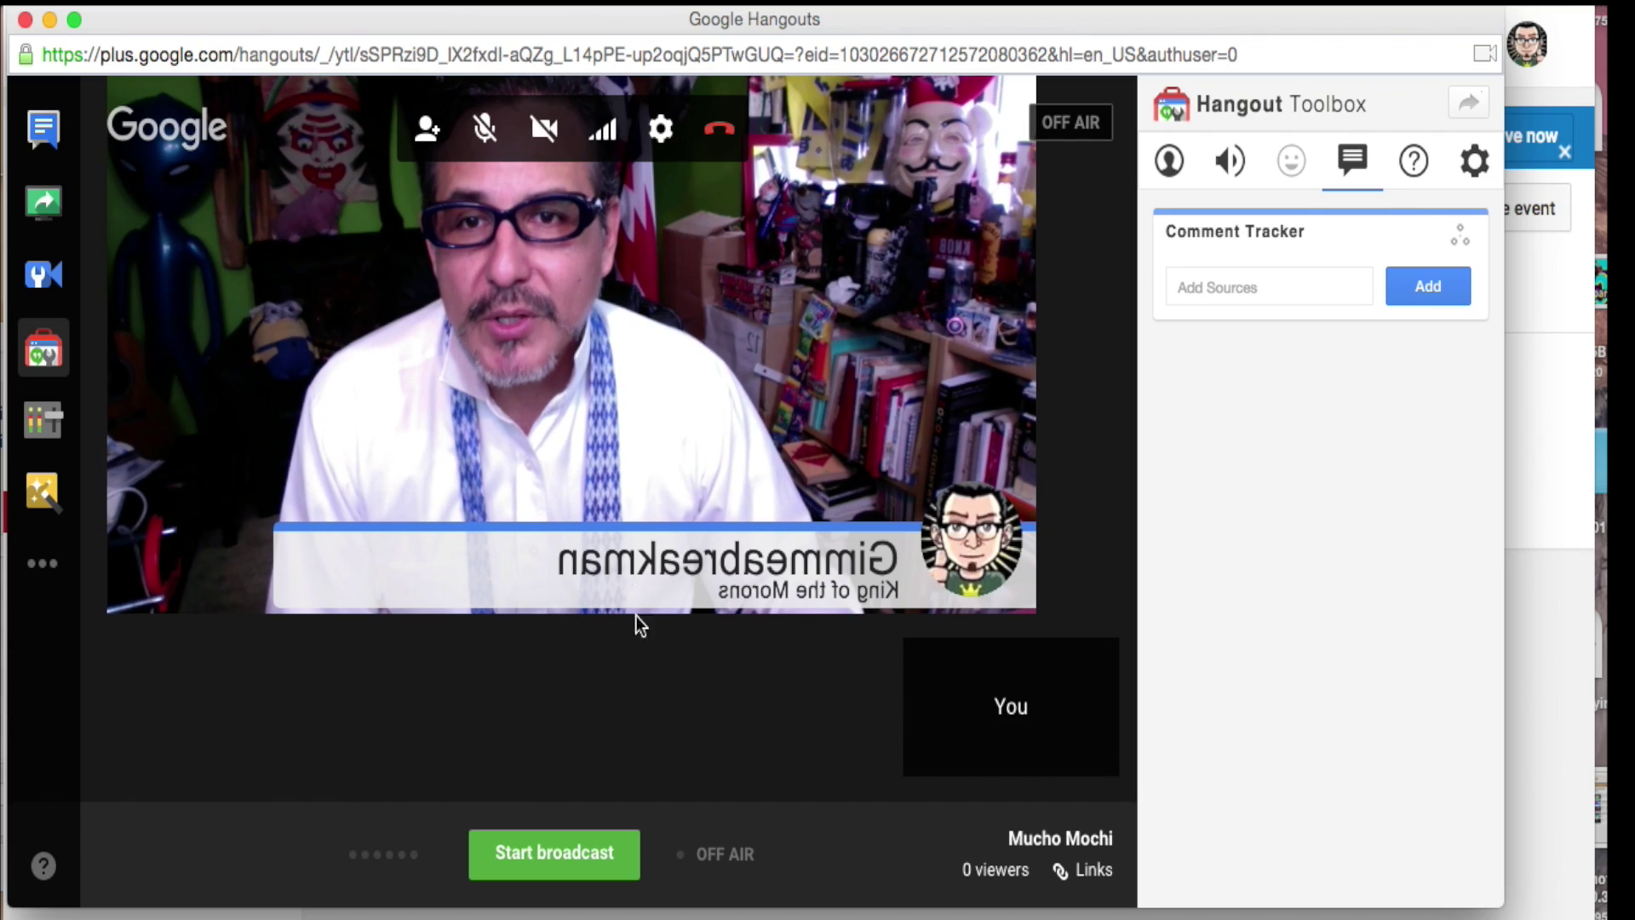
left_click(430, 132)
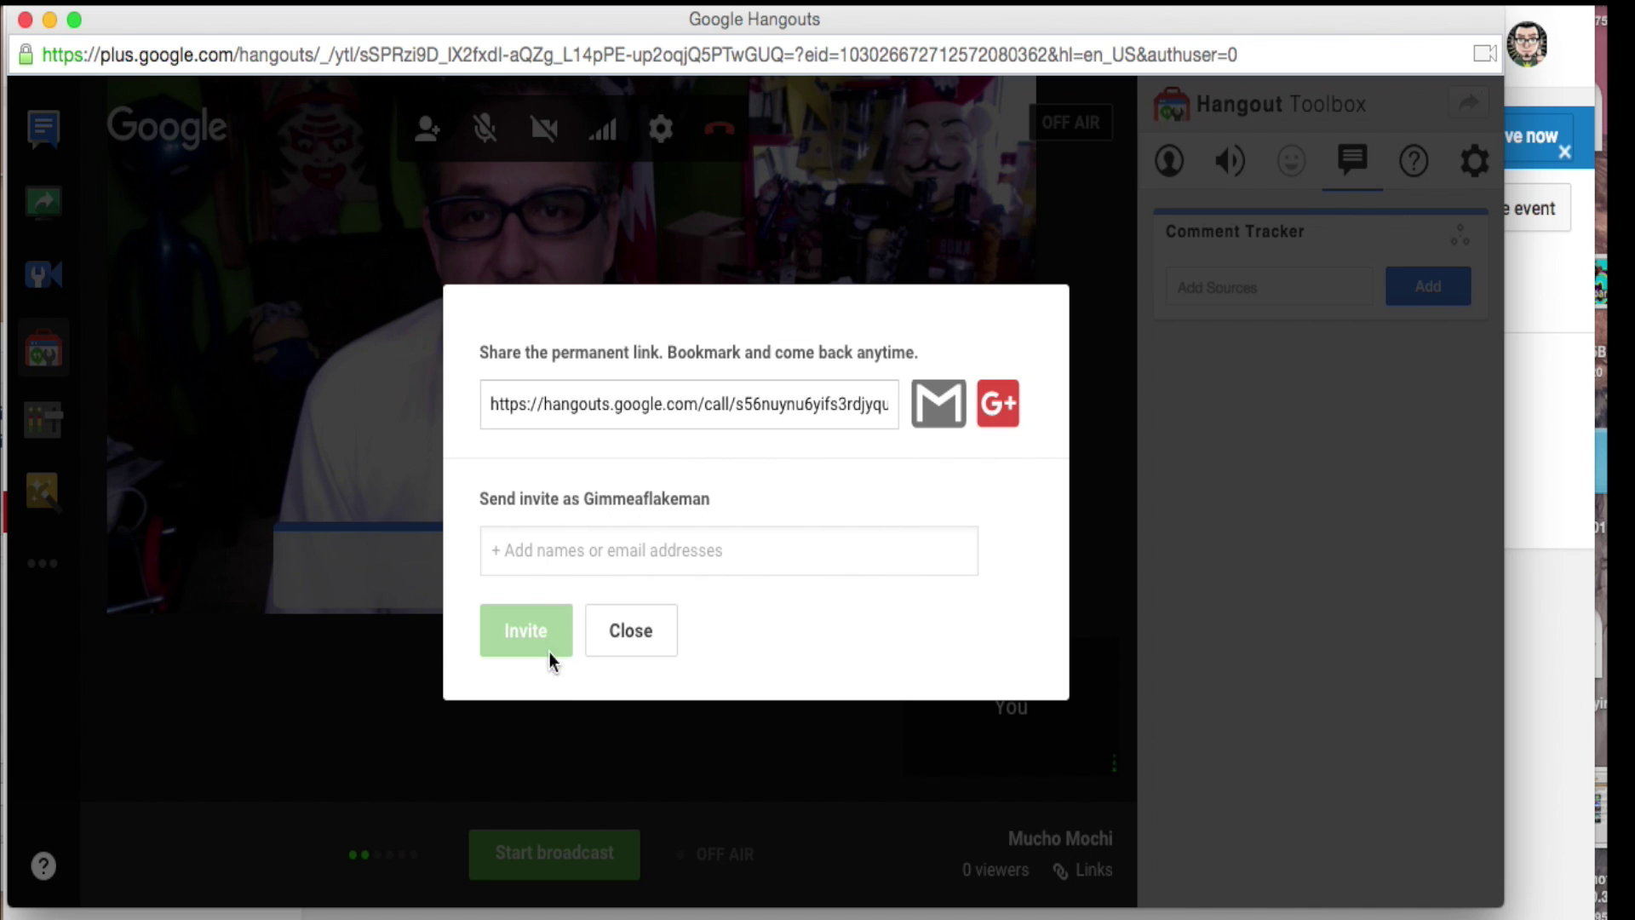
left_click(643, 639)
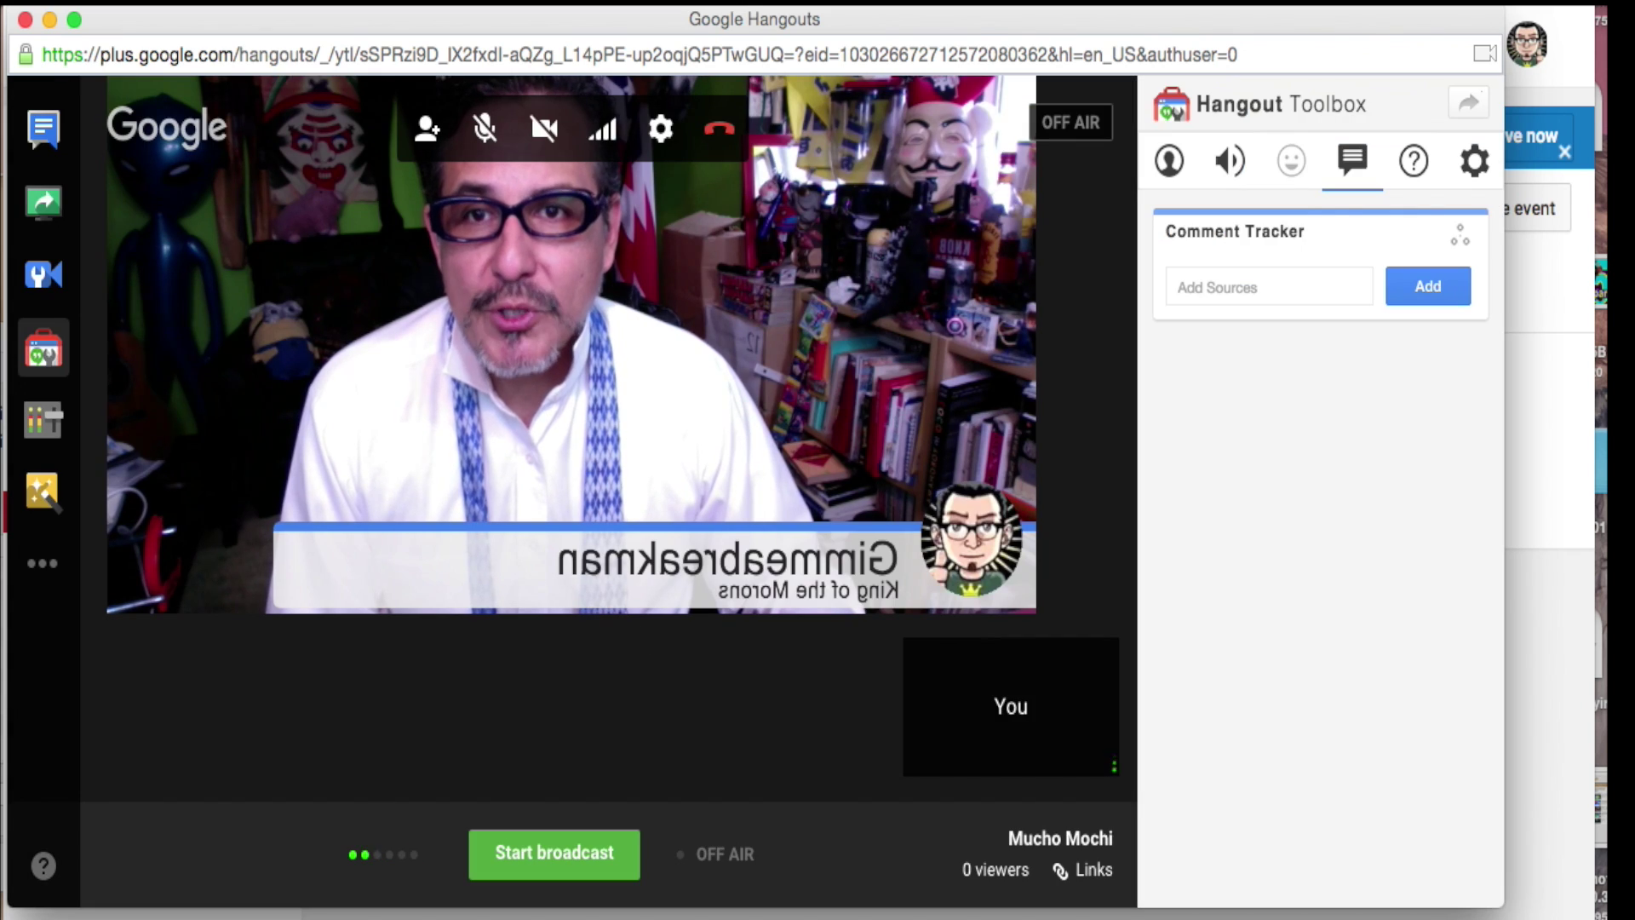
Start and confirm the YouTube broadcast, then shrink the Hangouts window to reveal Creator Studio.
left_click(554, 855)
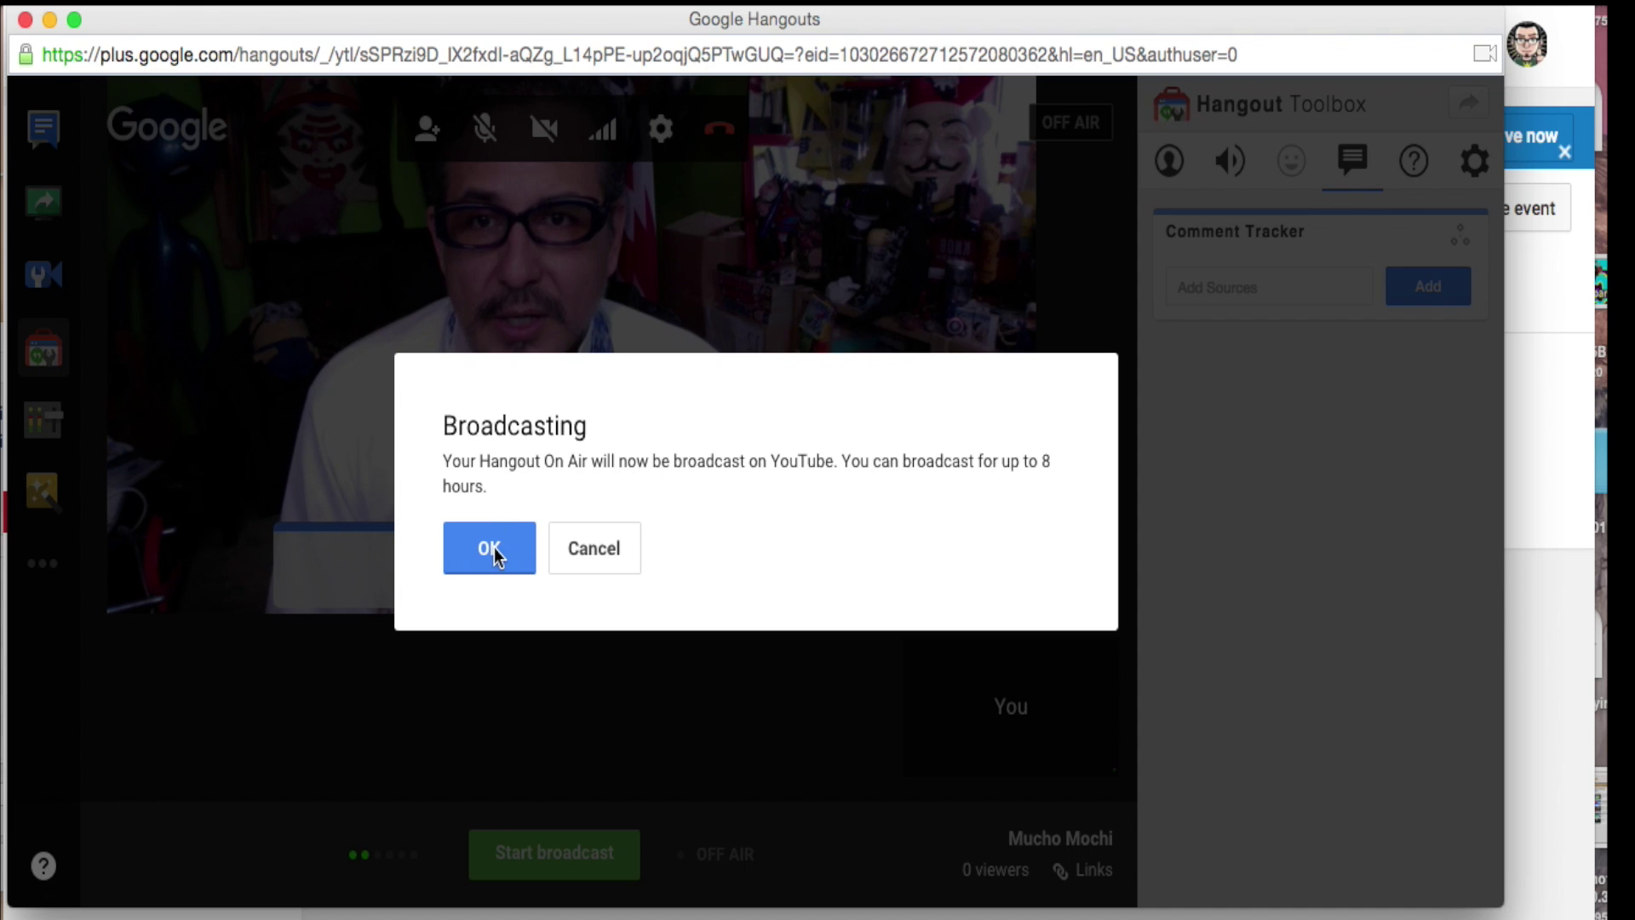
left_click(490, 549)
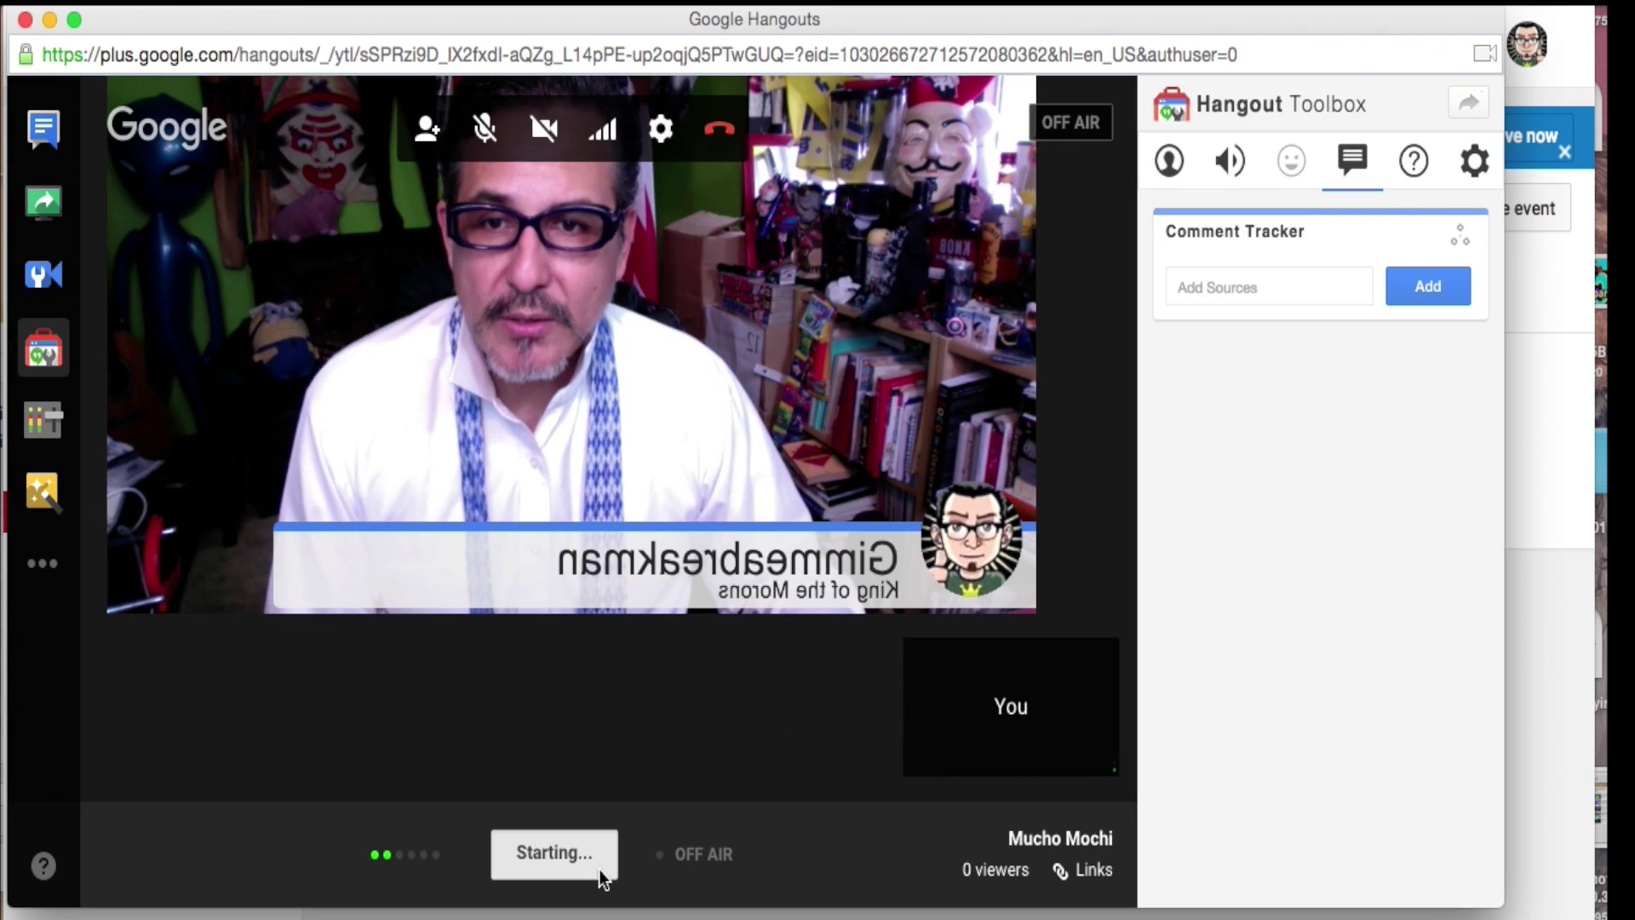
left_click_drag(498, 56, 517, 58)
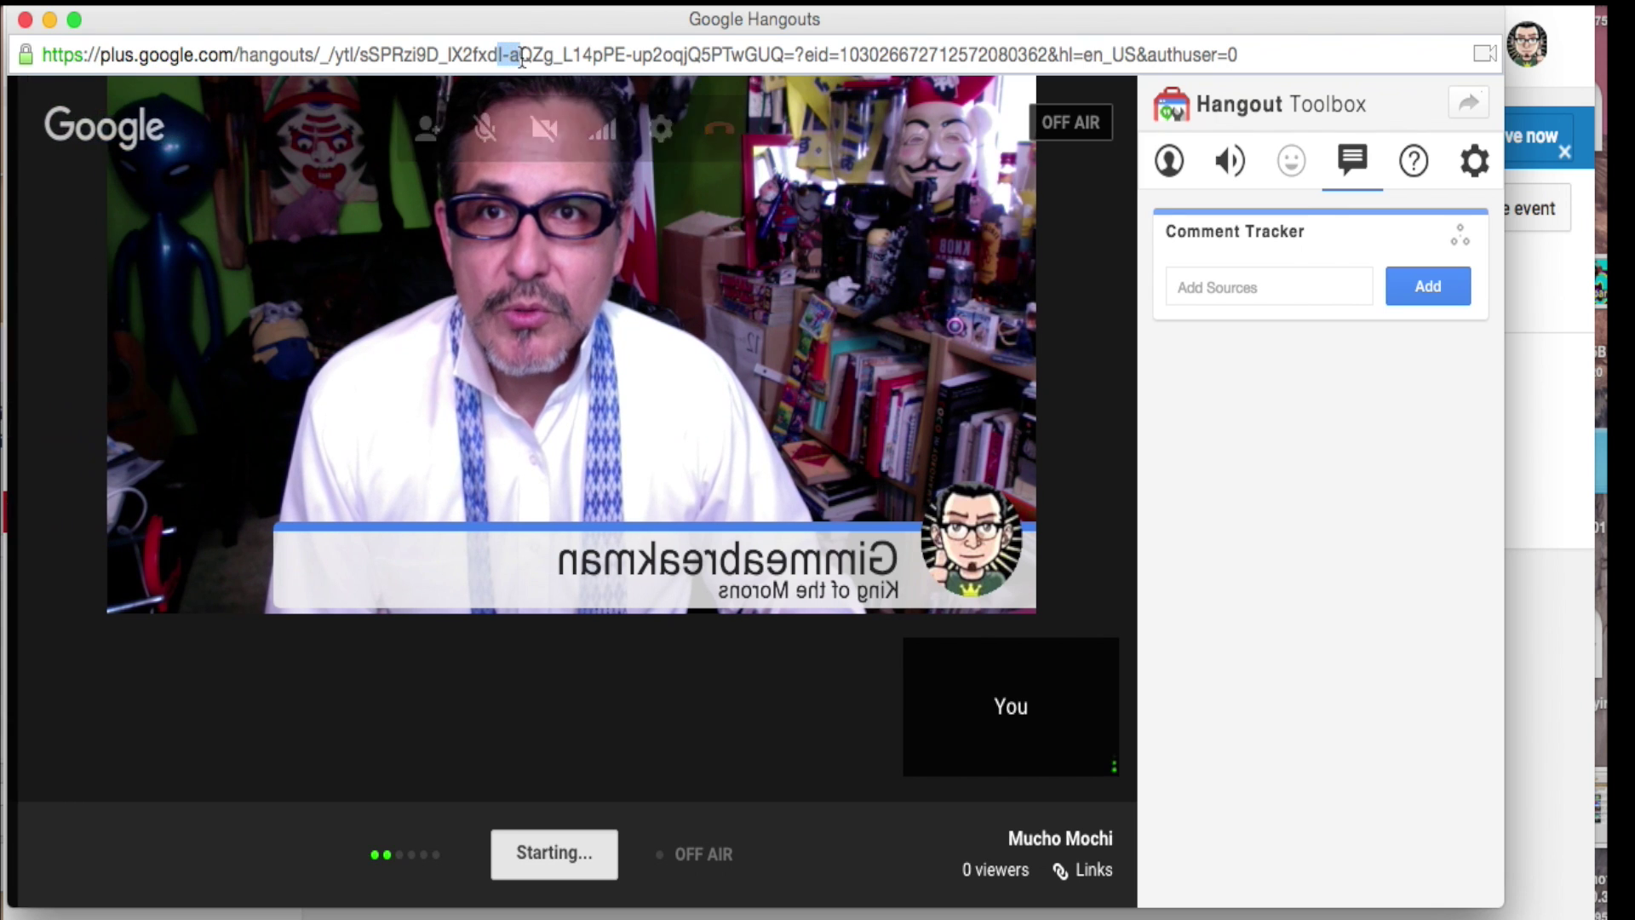
mouse_move(284, 19)
left_mouse_down()
mouse_move(370, 34)
mouse_move(427, 68)
mouse_move(307, 15)
left_mouse_up()
left_click_drag(1529, 886, 852, 728)
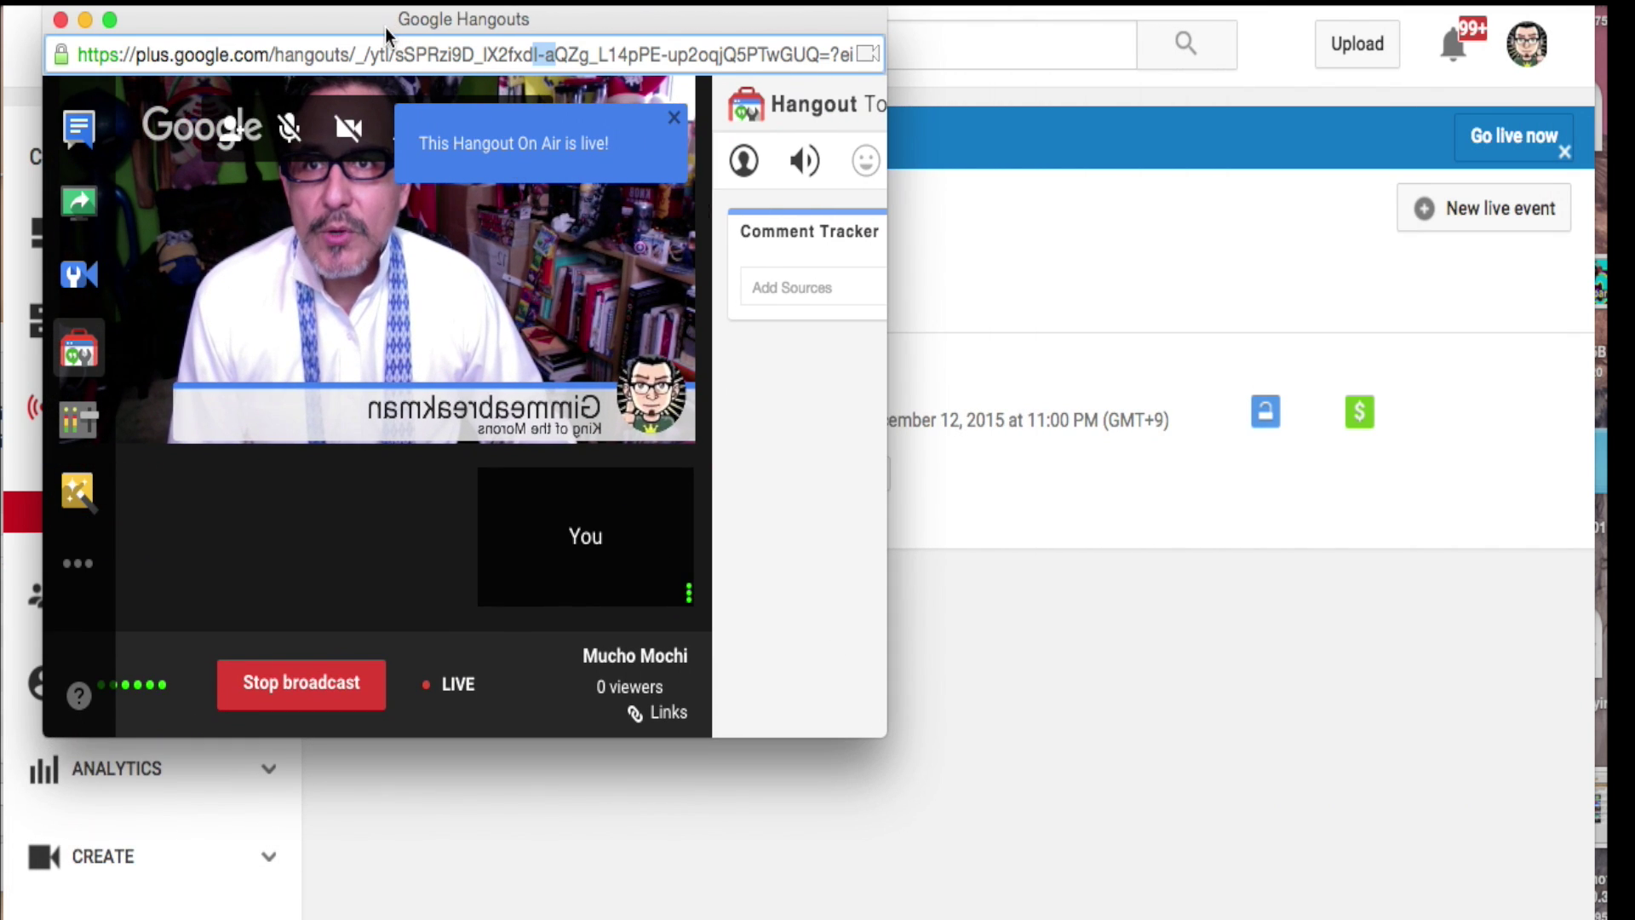
left_click_drag(230, 30, 1032, 475)
left_click(781, 361)
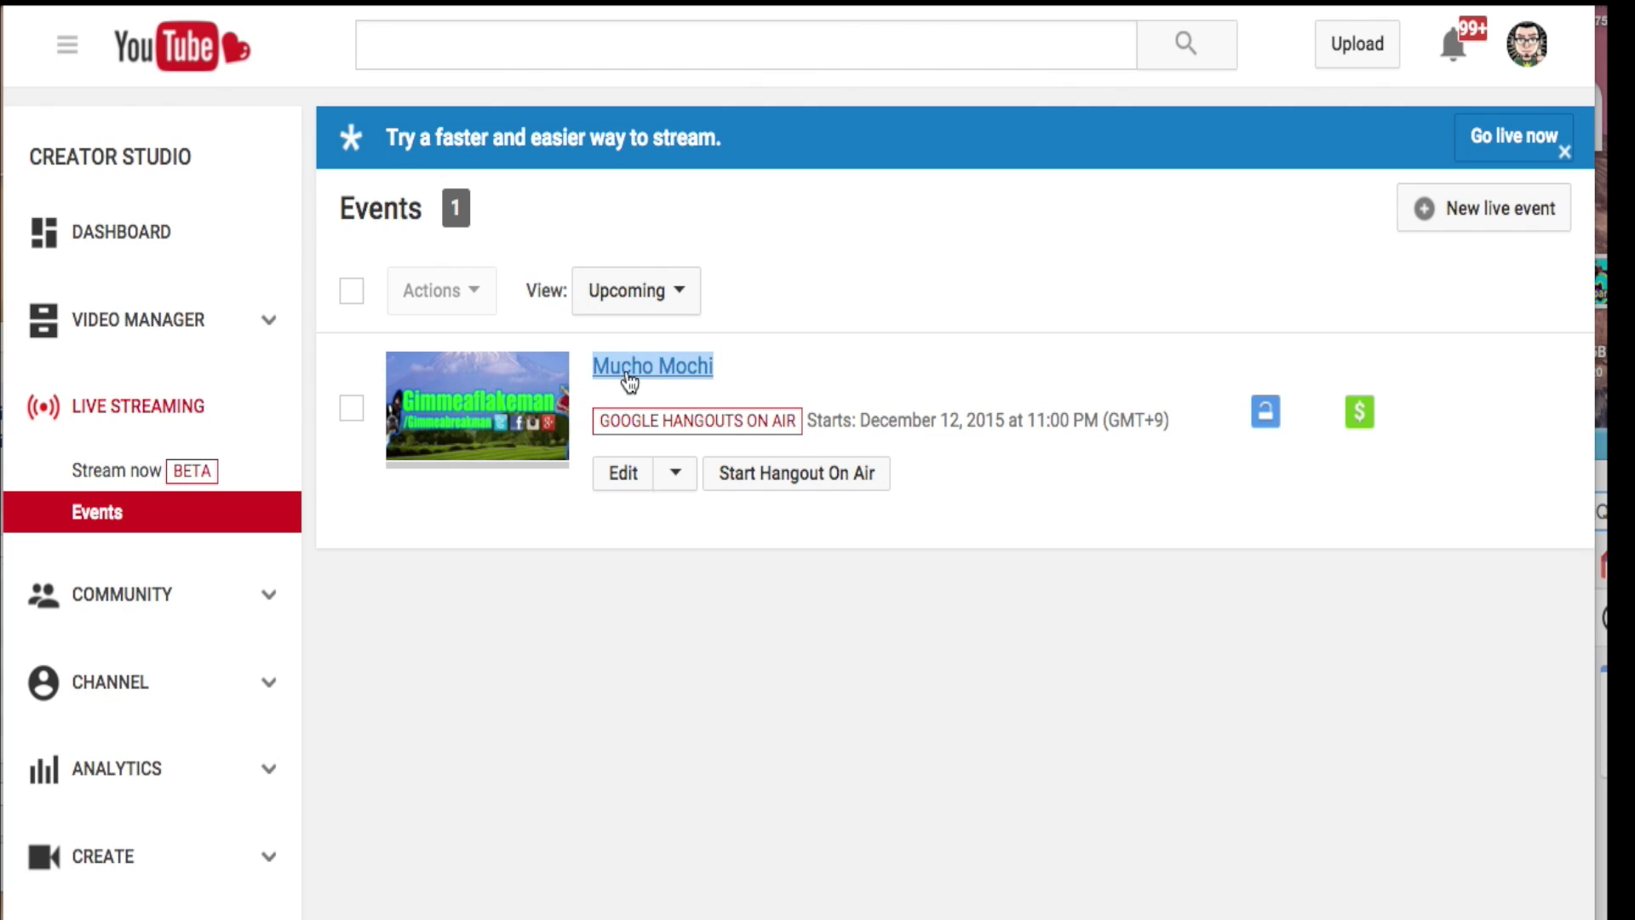
Open the Mucho Mochi watch page from Events and mute the live player.
left_click(629, 375)
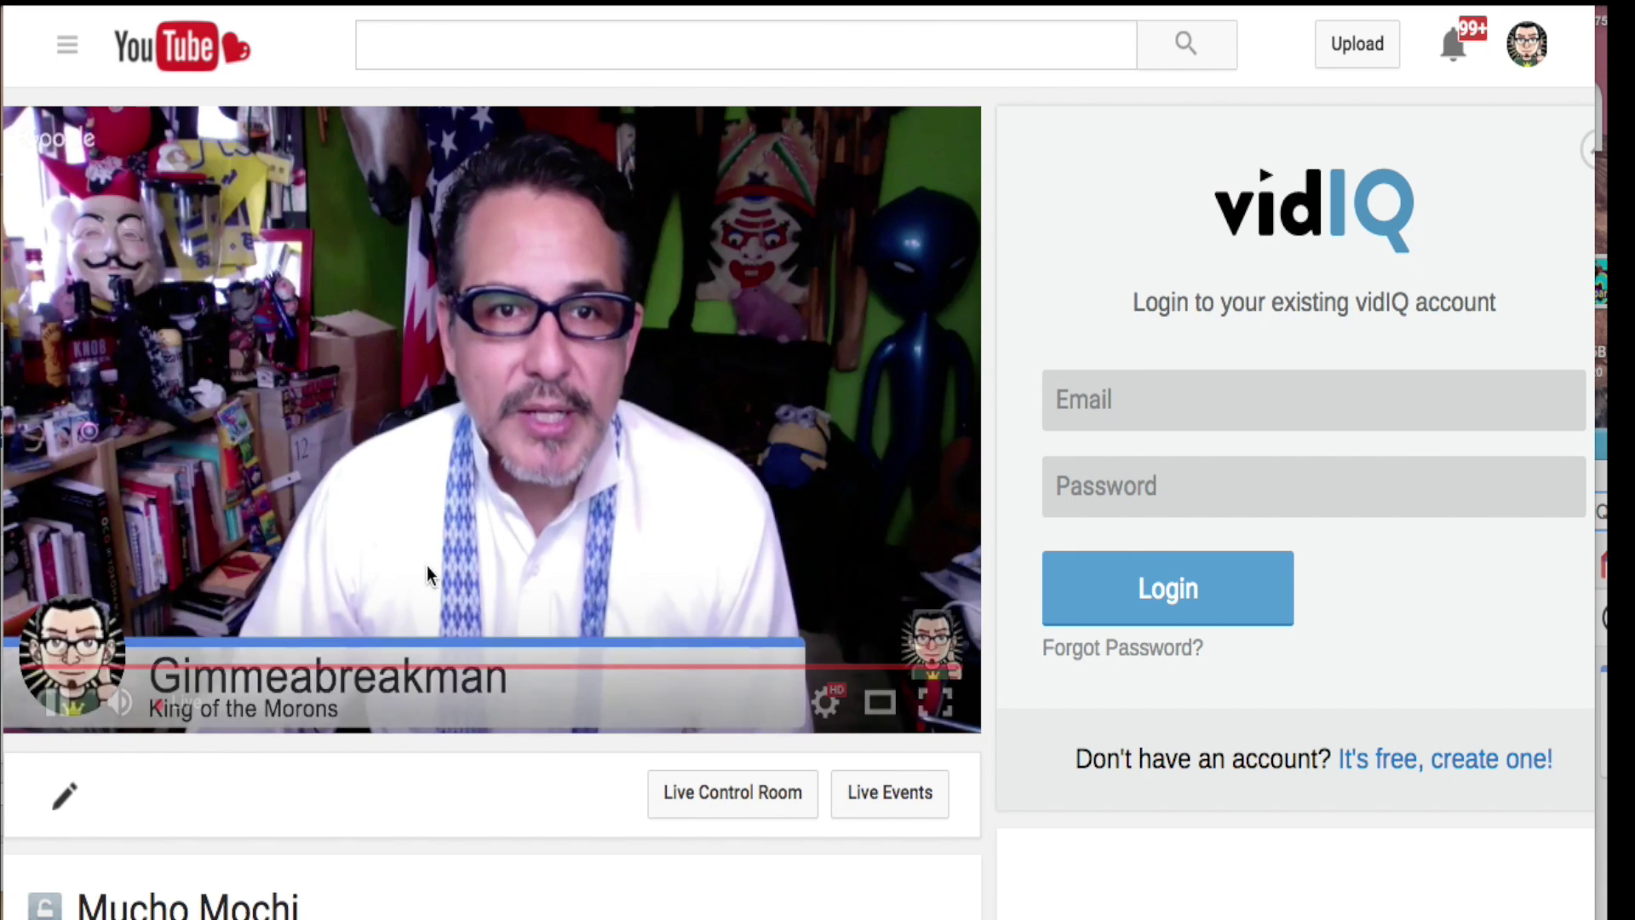
mouse_move(121, 703)
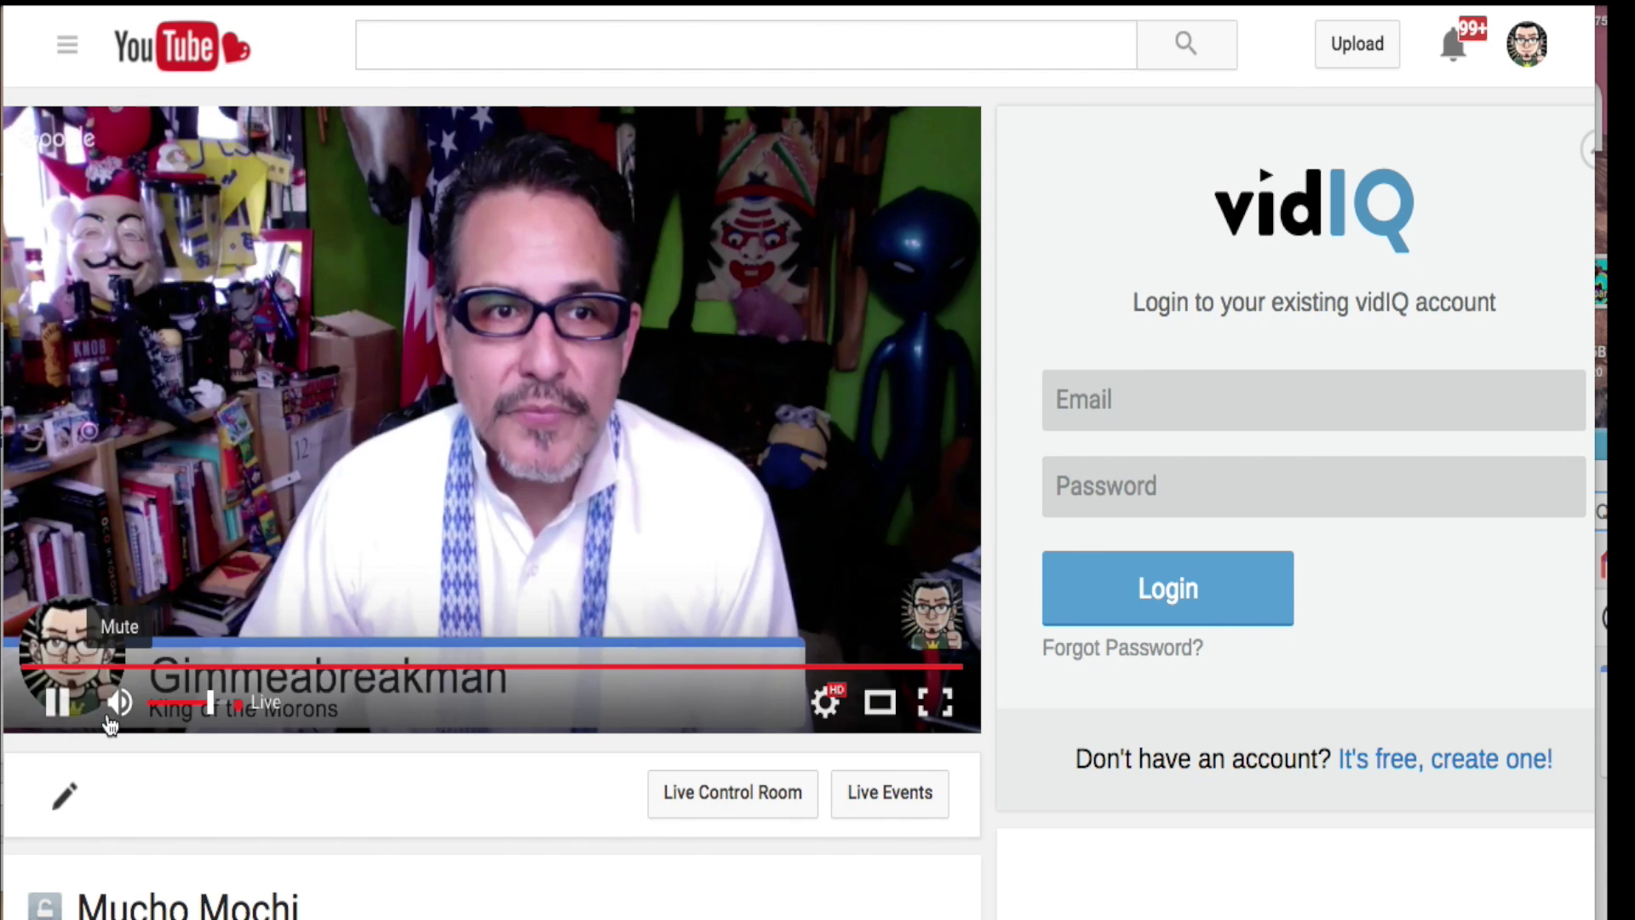
left_click(121, 704)
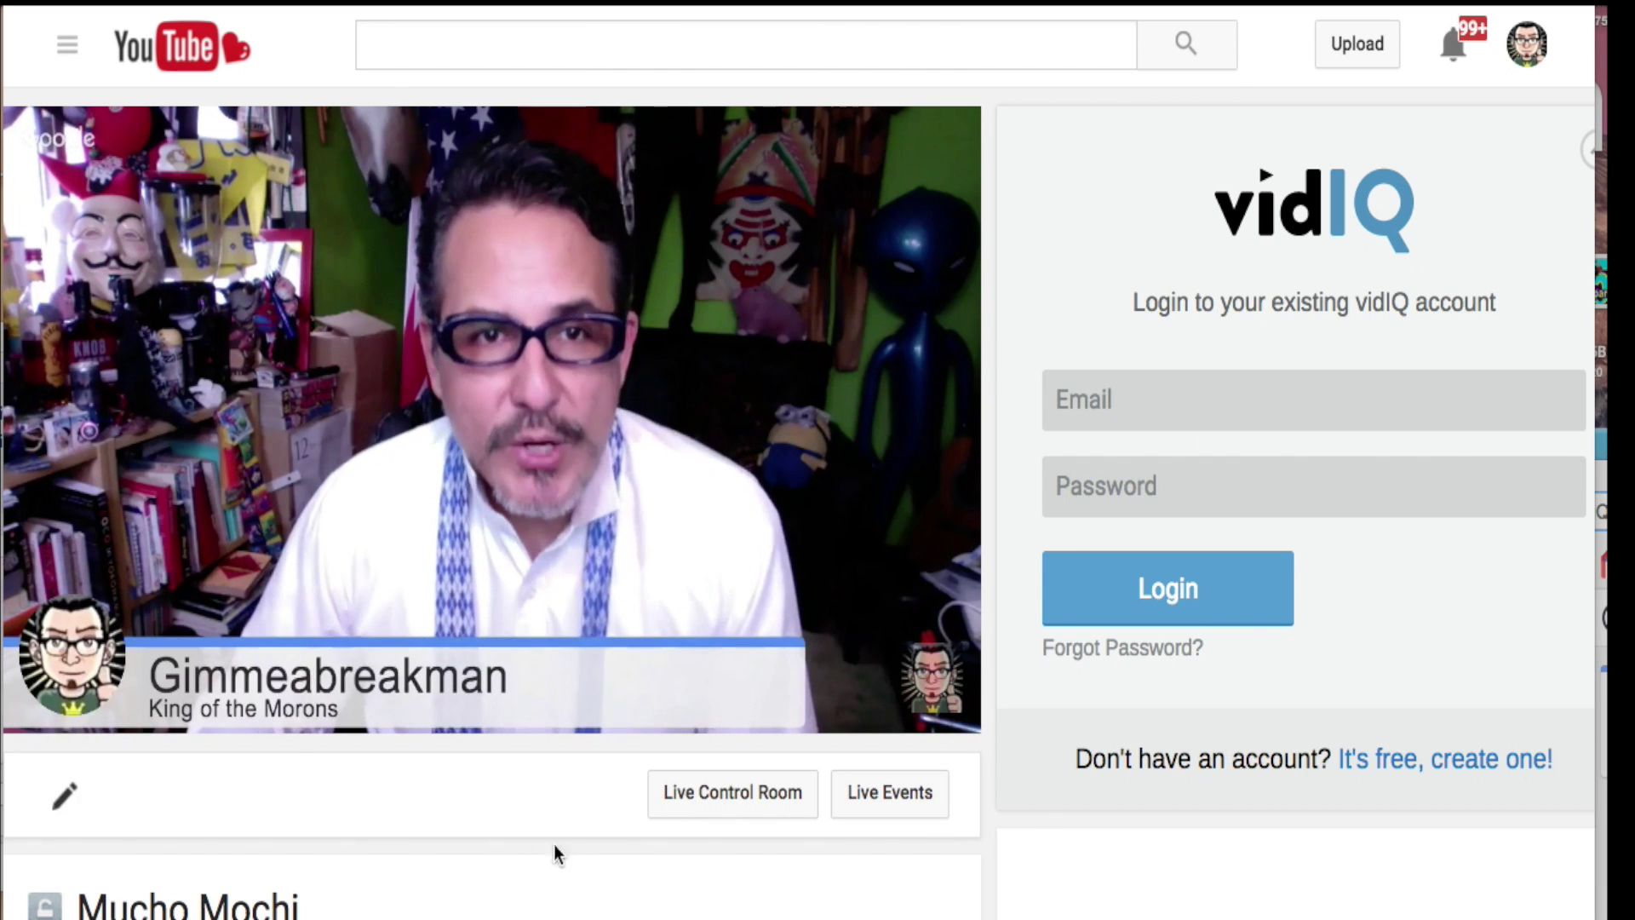
scroll(879, 625, "down", 10)
scroll(879, 625, "up", 10)
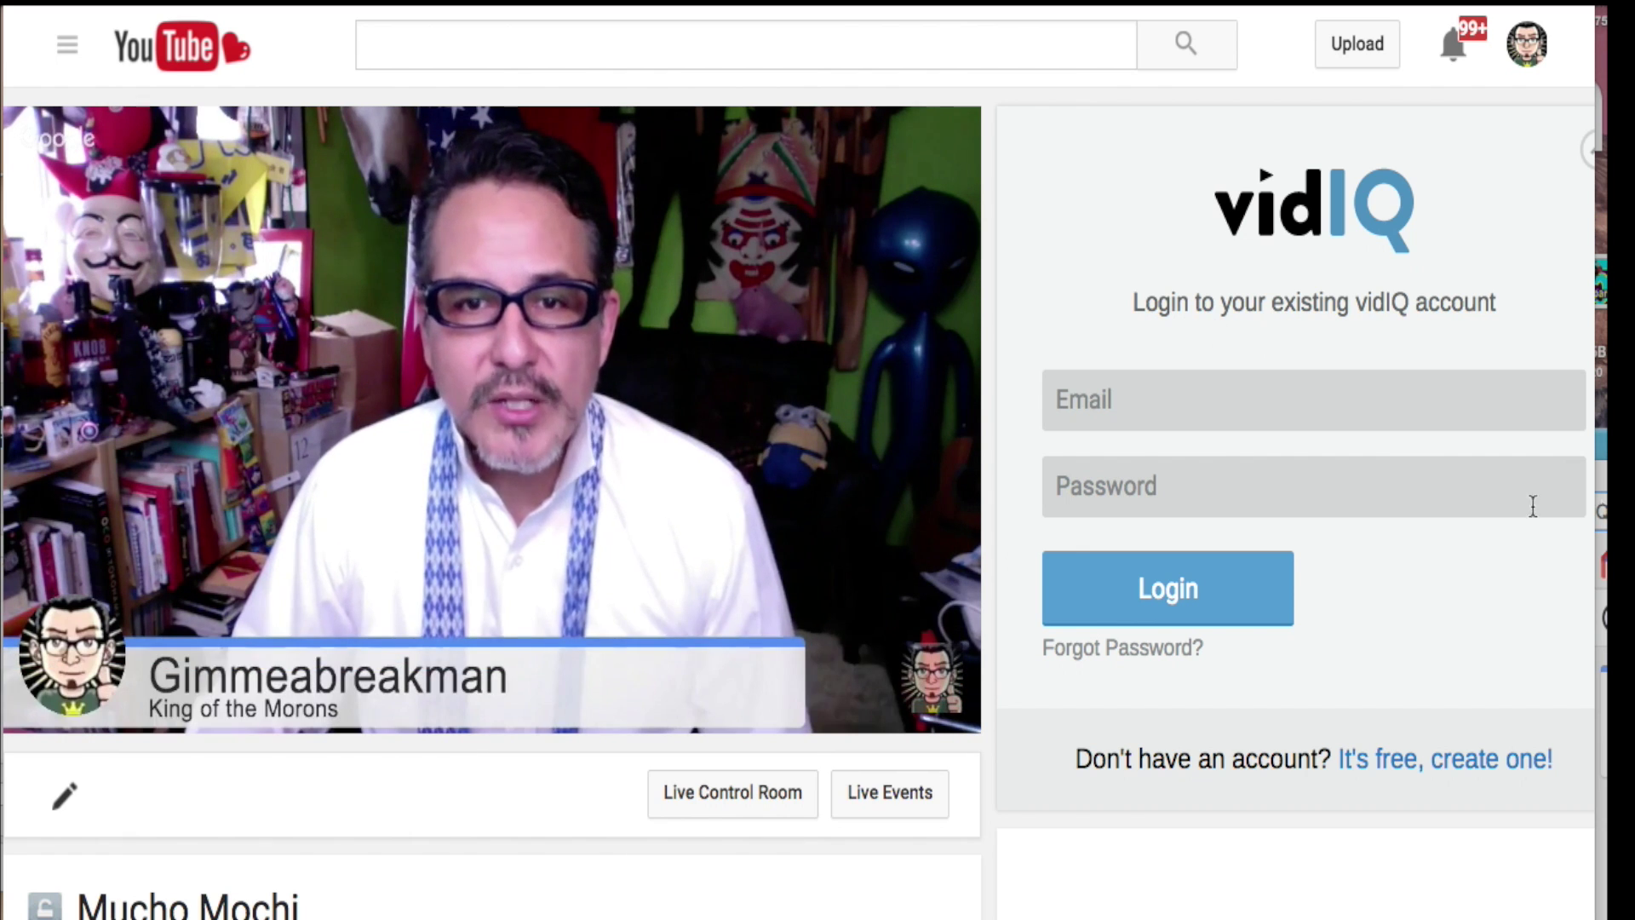
Move the Hangouts window back into view and enlarge it to fill the screen, with Mucho Mochi off air.
left_click_drag(1634, 511, 1462, 148)
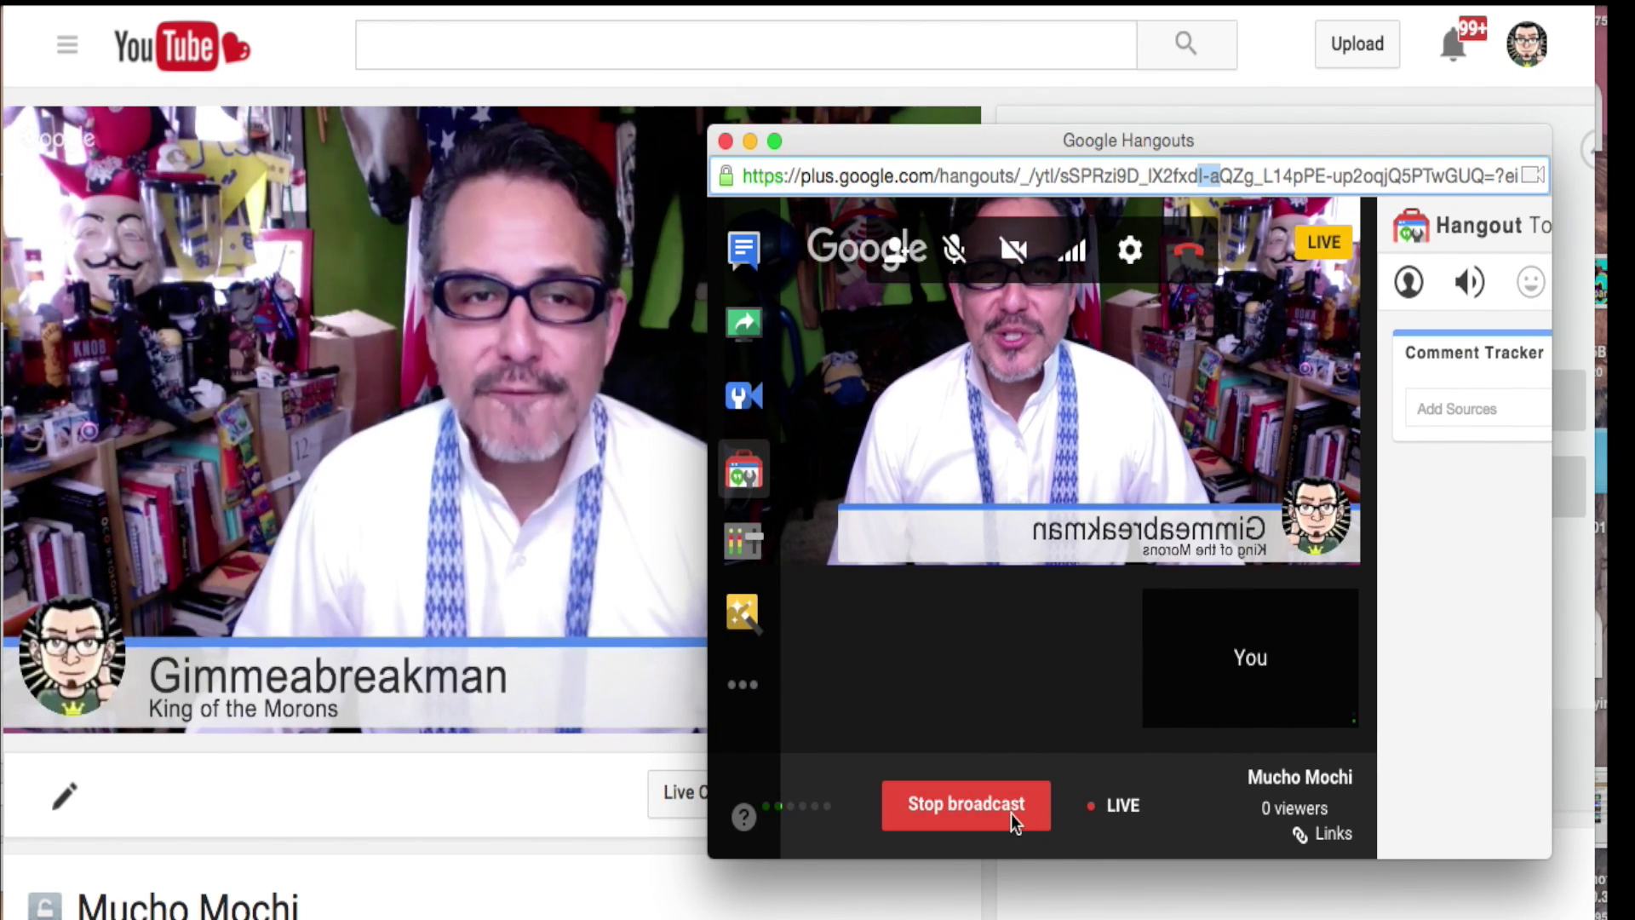
left_click_drag(1022, 140, 316, 15)
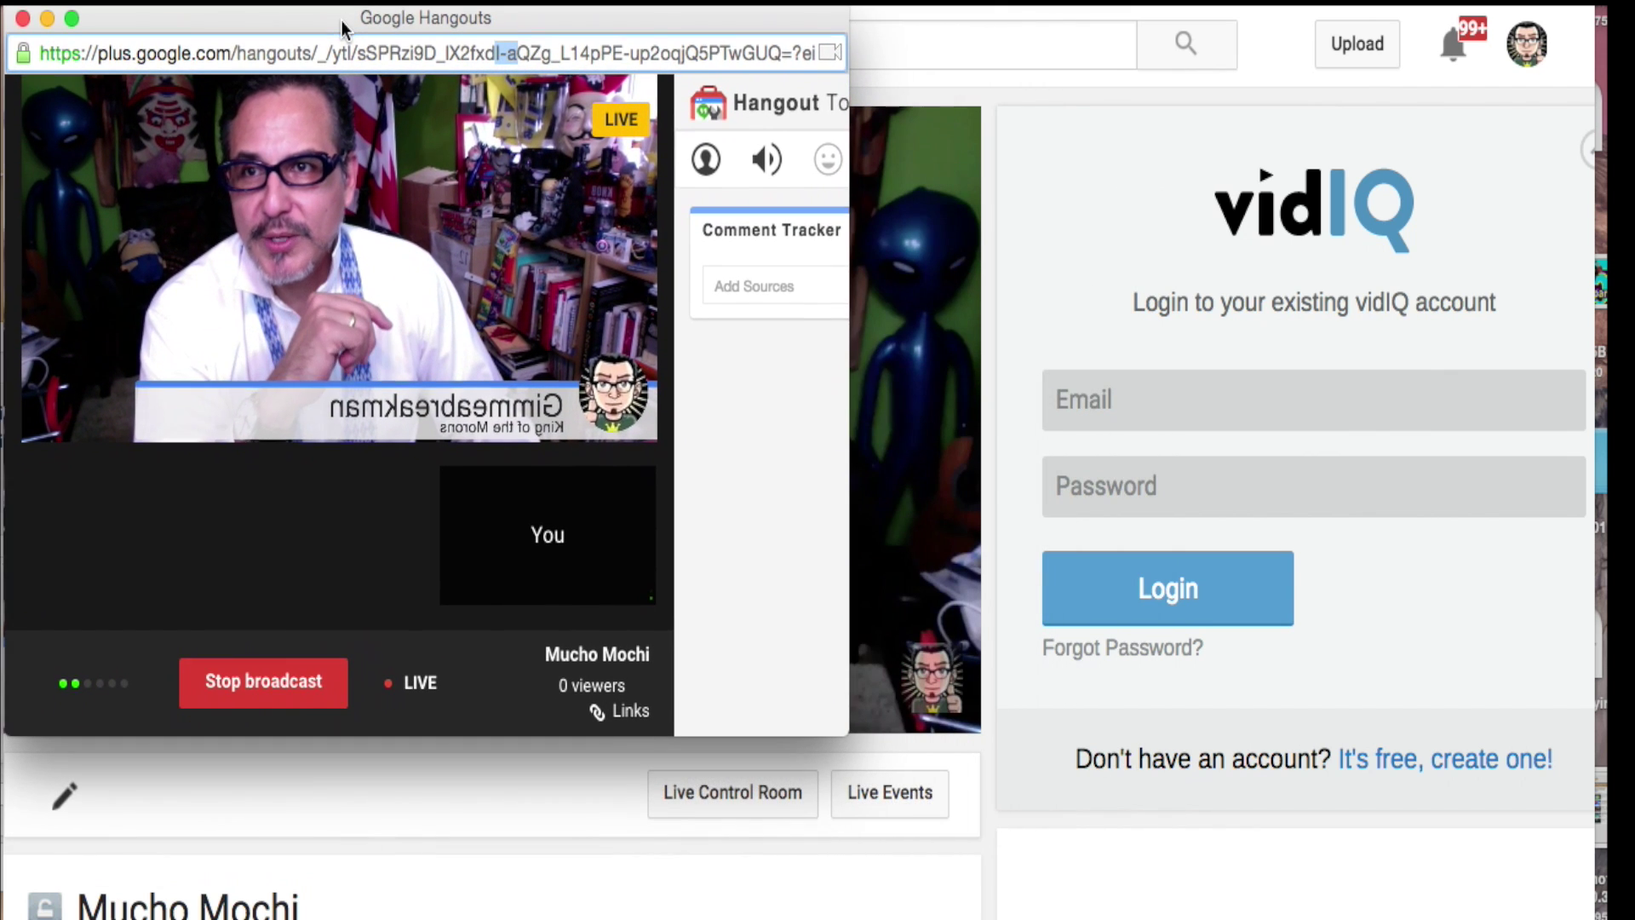
left_click_drag(834, 740, 1606, 901)
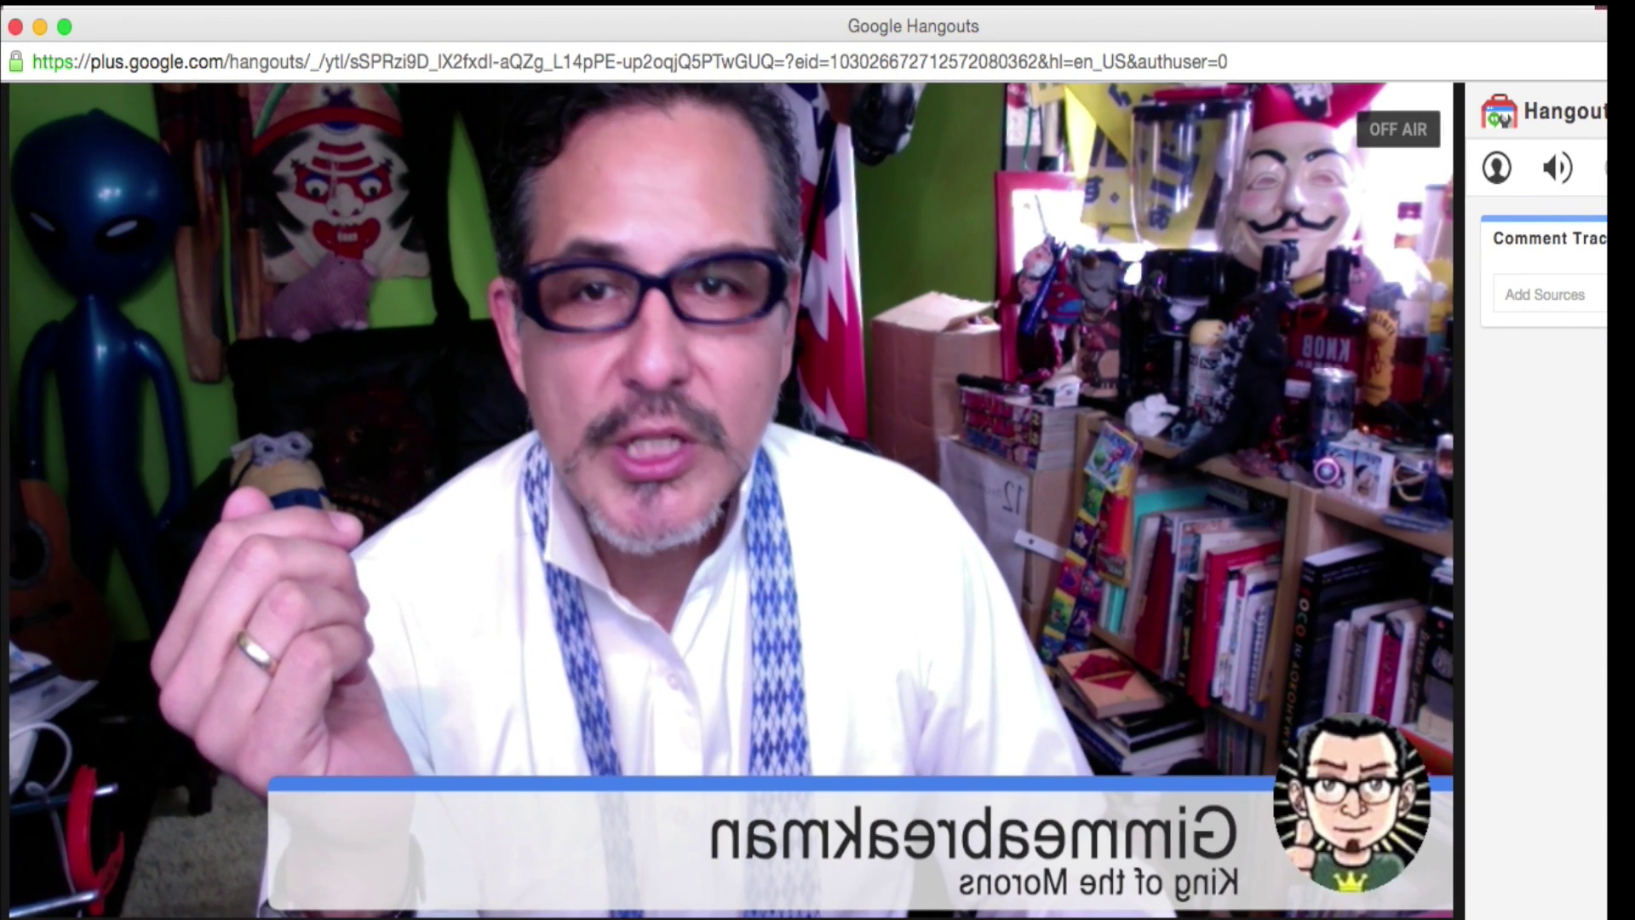
mouse_move(194, 31)
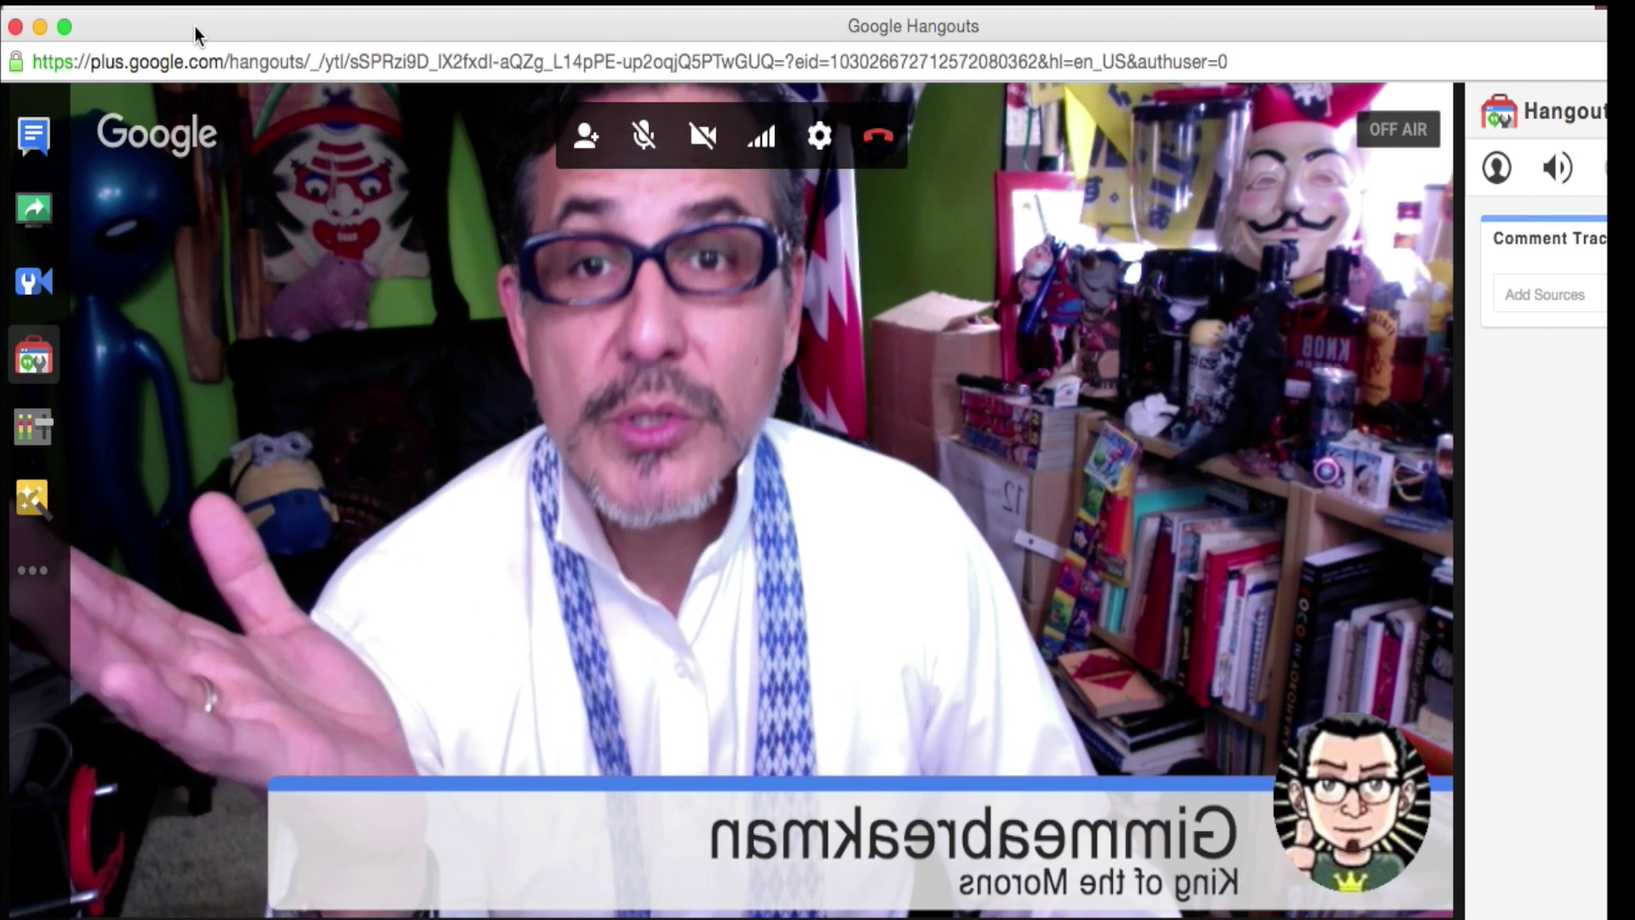